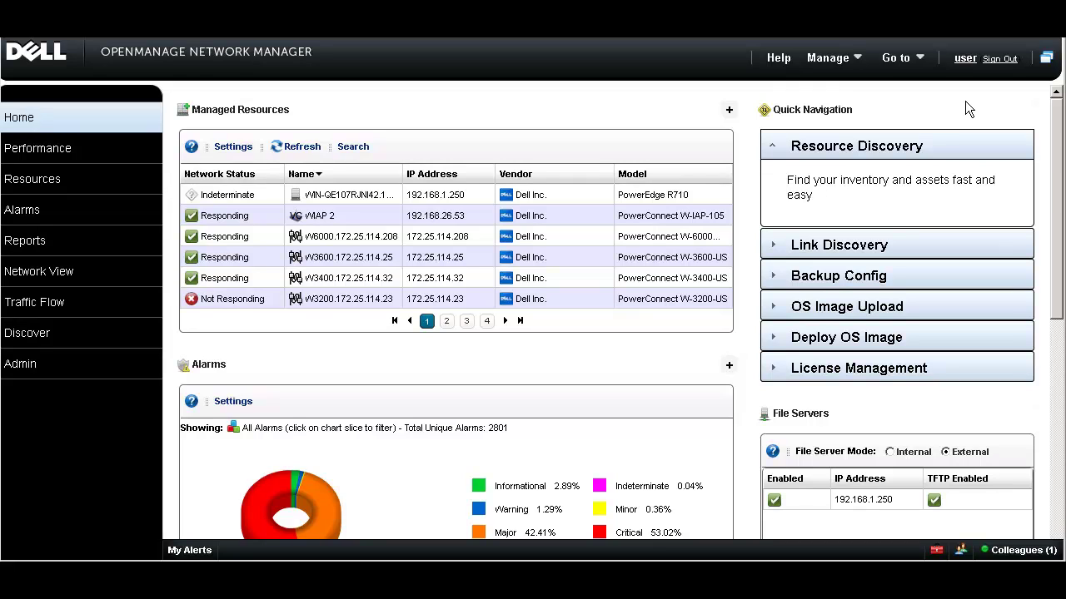
mouse_move(113, 146)
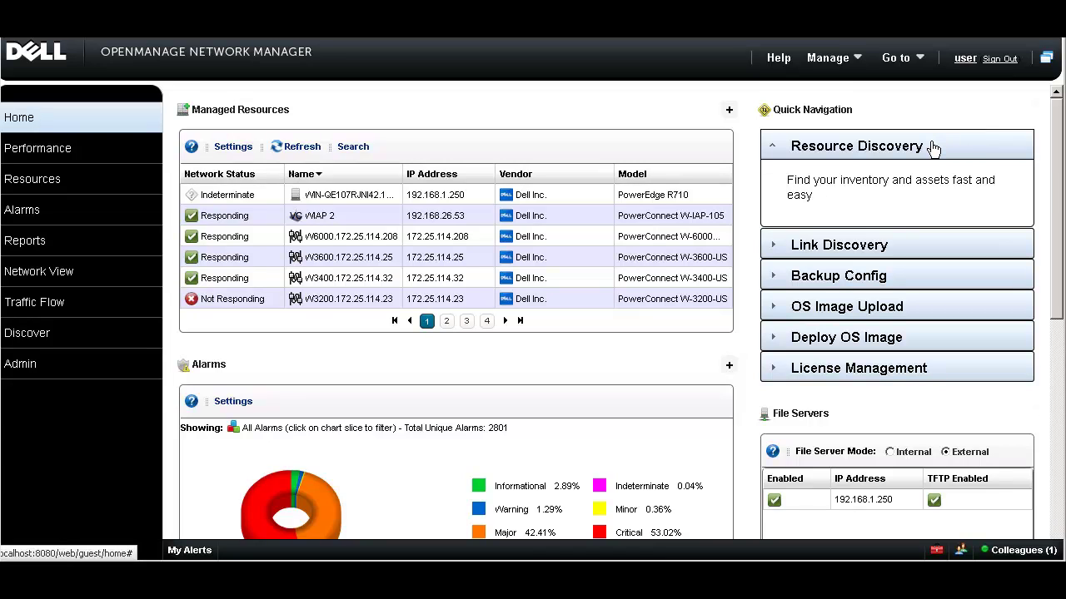
click(905, 245)
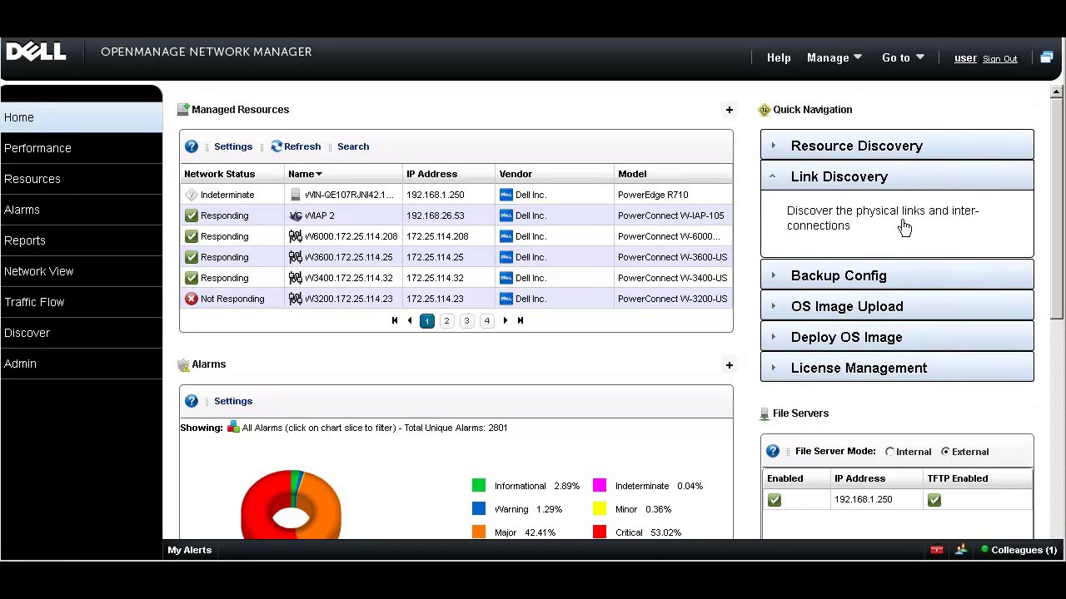
click(915, 274)
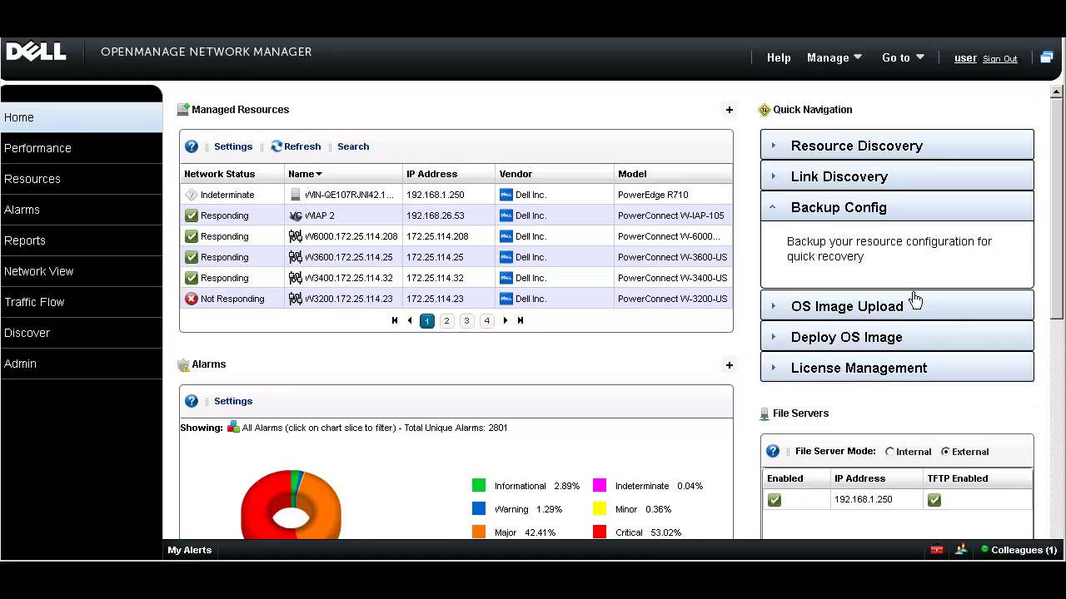
click(915, 302)
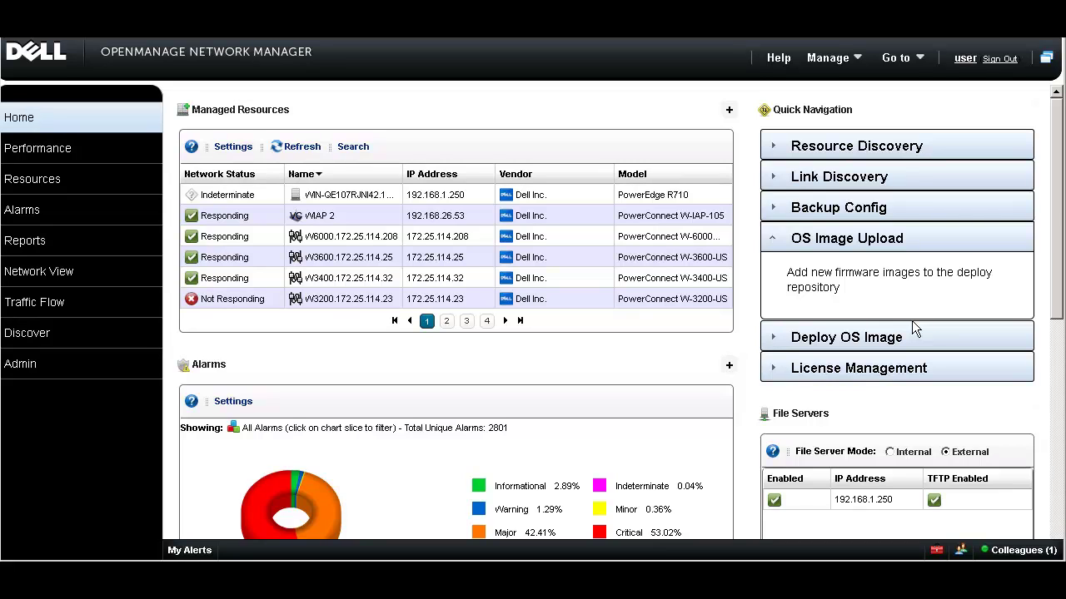
click(911, 333)
click(916, 367)
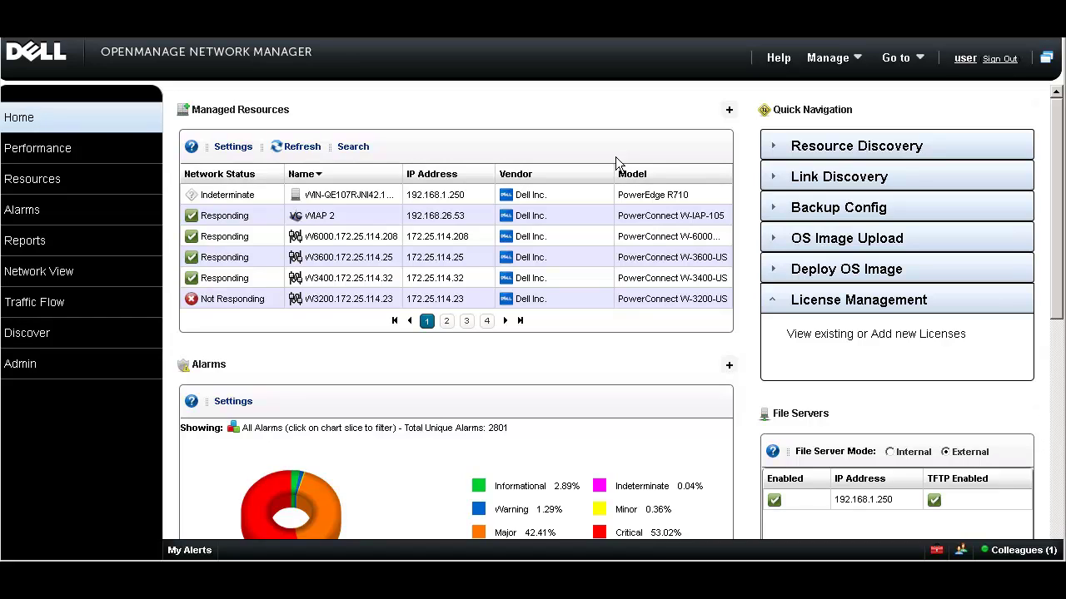
click(942, 208)
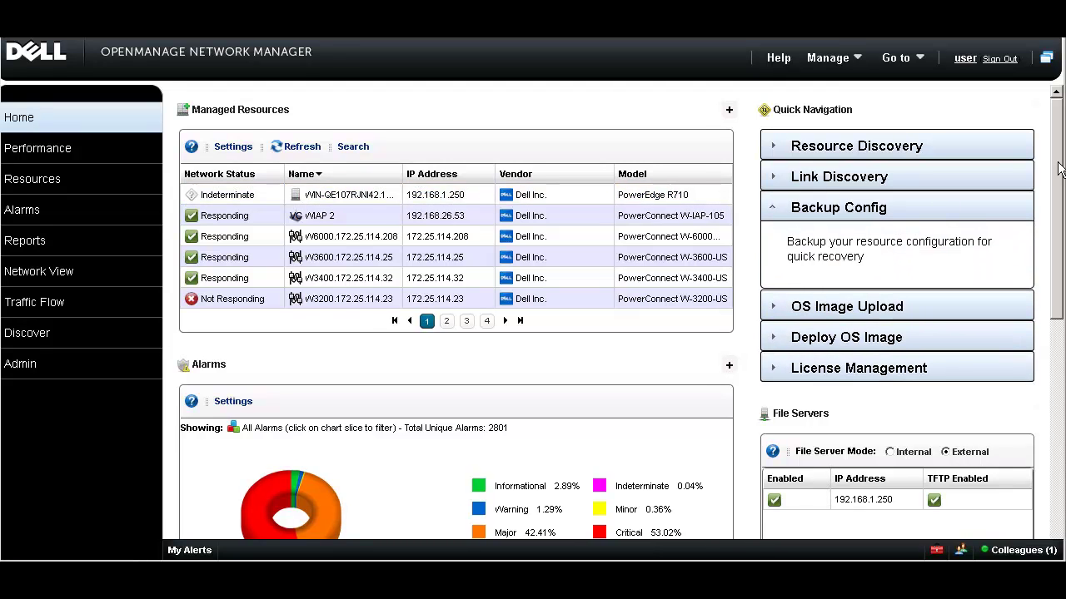
mouse_move(1059, 169)
mouse_down()
mouse_move(1059, 335)
mouse_move(1054, 172)
mouse_up()
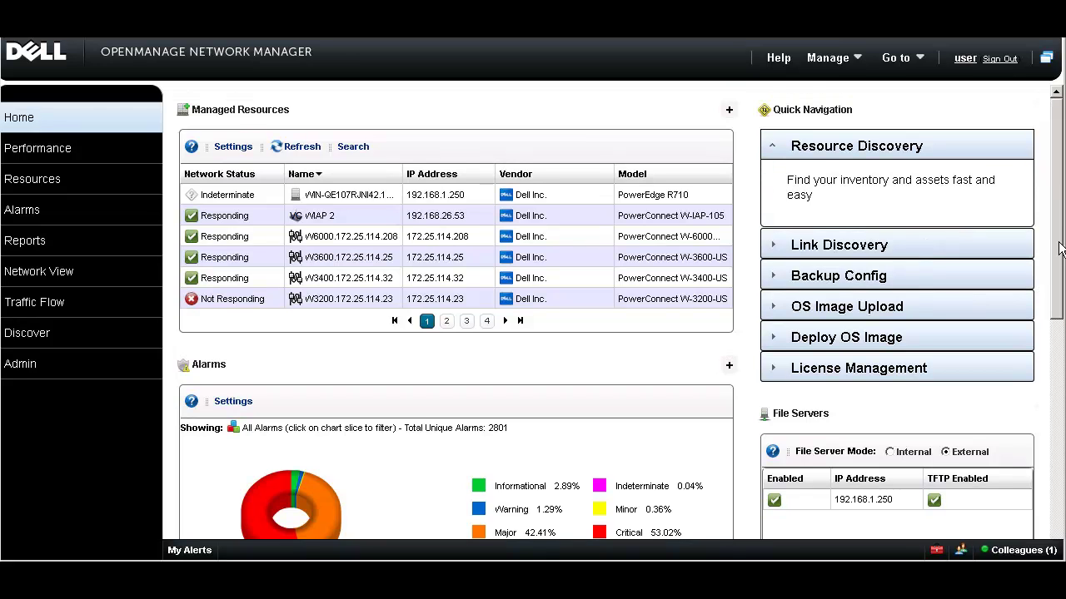
Step: Dismiss the quick Resource Discovery, go to the Discover page and select the TME Lab profile
click(903, 146)
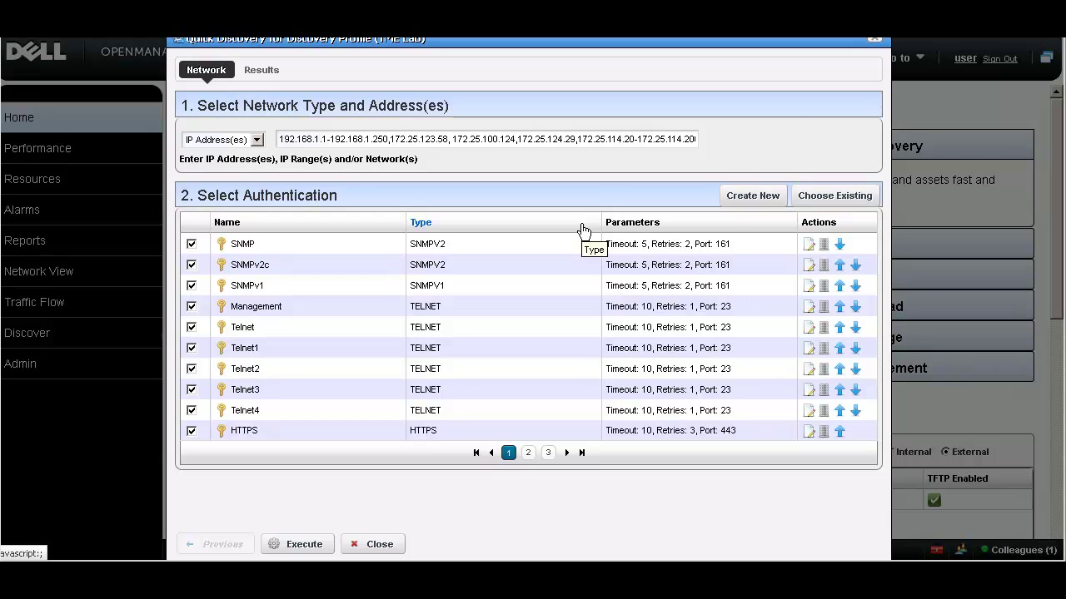
click(874, 38)
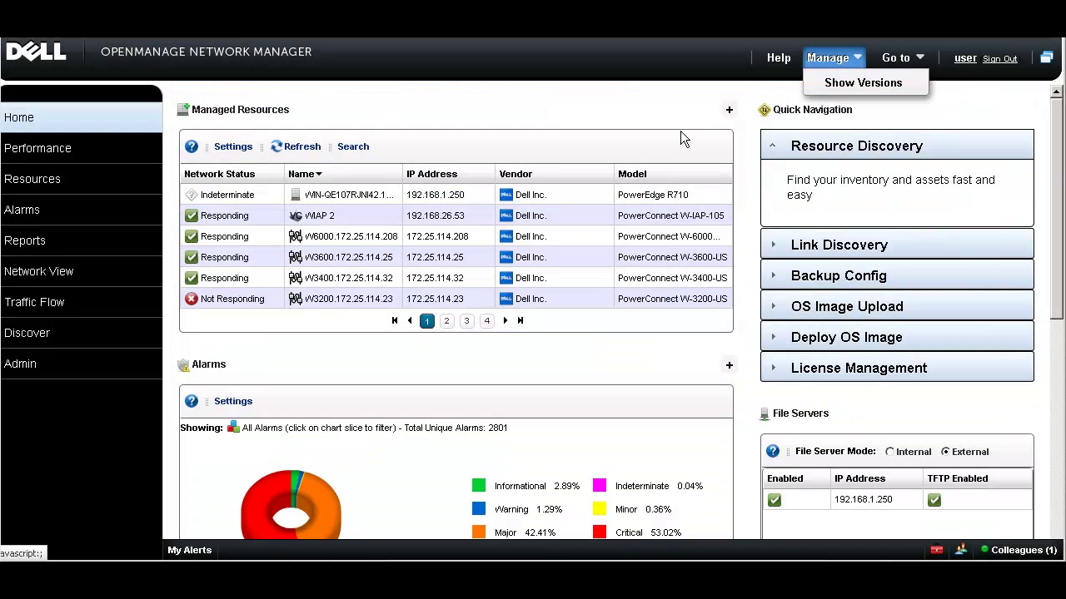
click(42, 336)
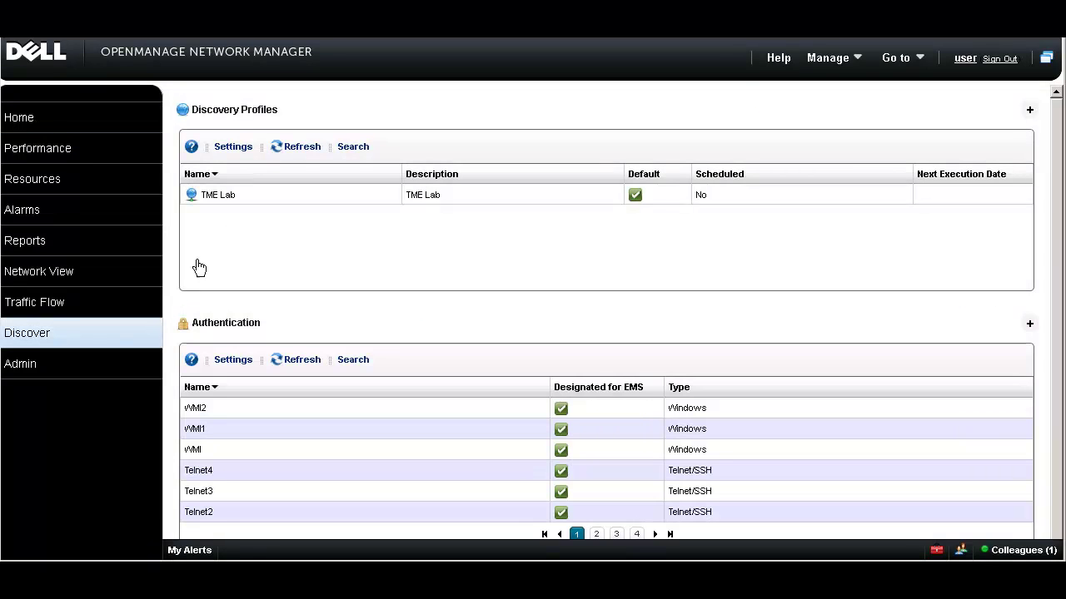
click(223, 206)
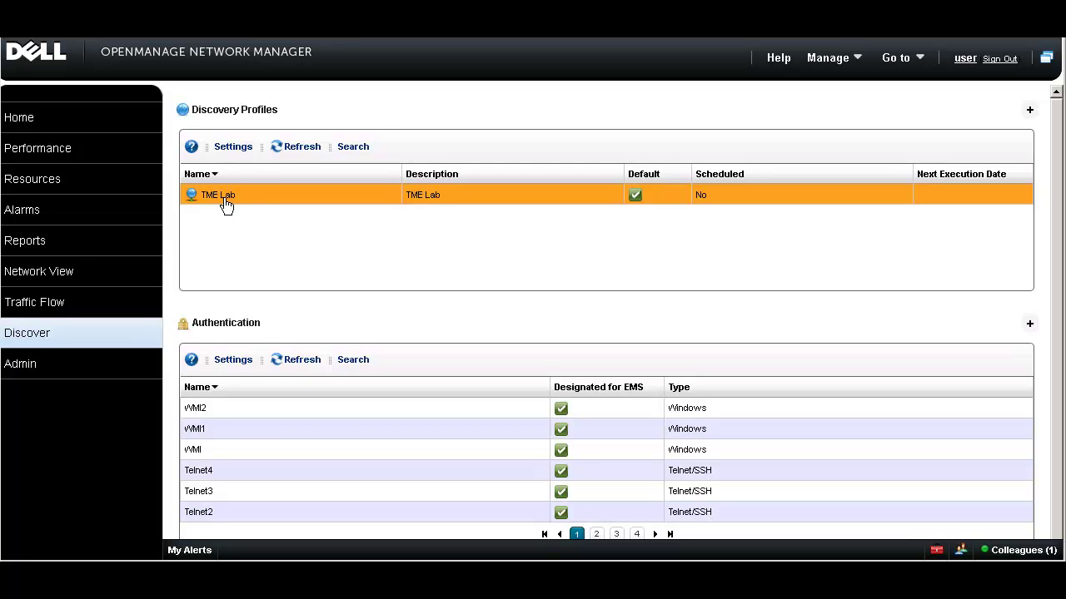
right_click(226, 204)
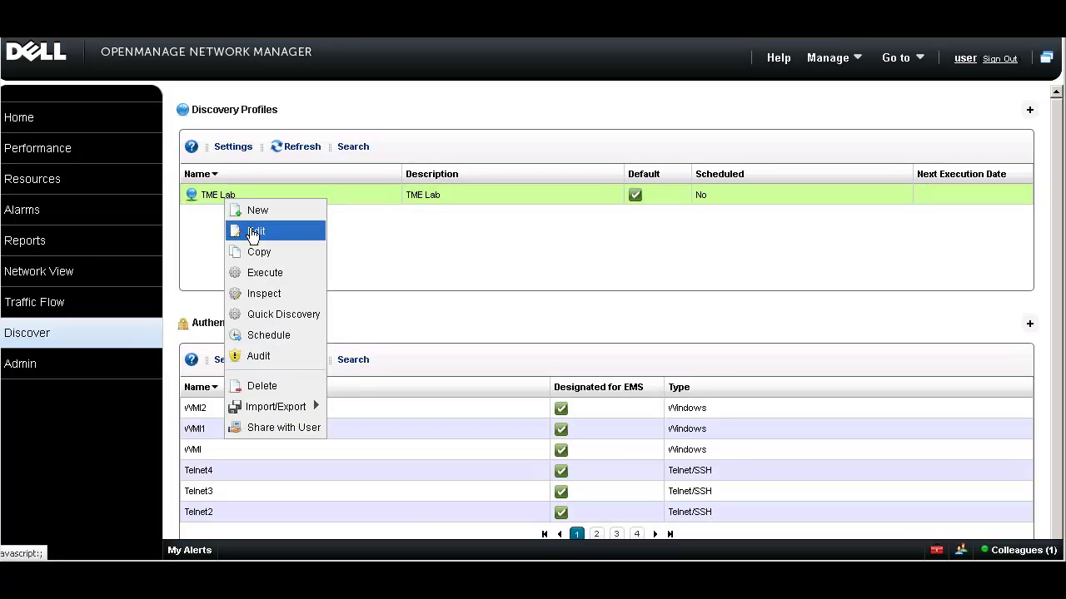
click(253, 233)
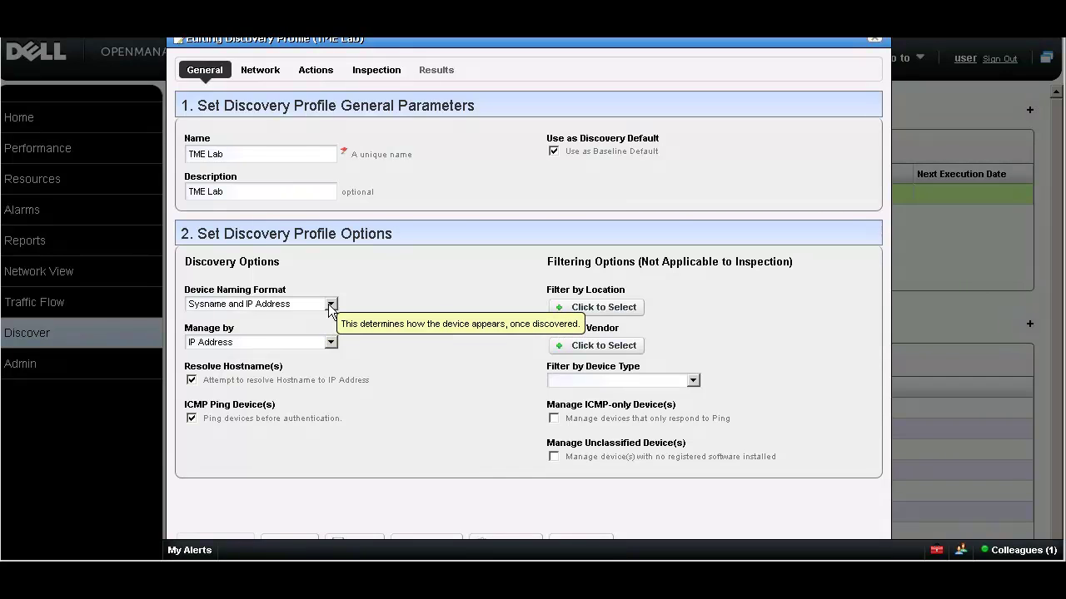
click(275, 75)
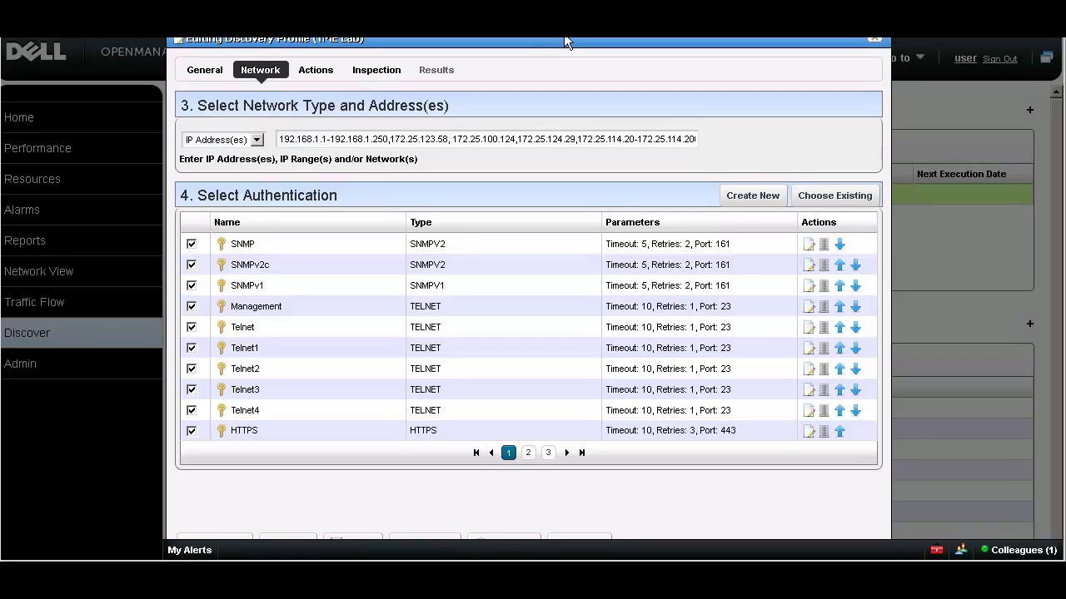
drag(565, 38, 585, 0)
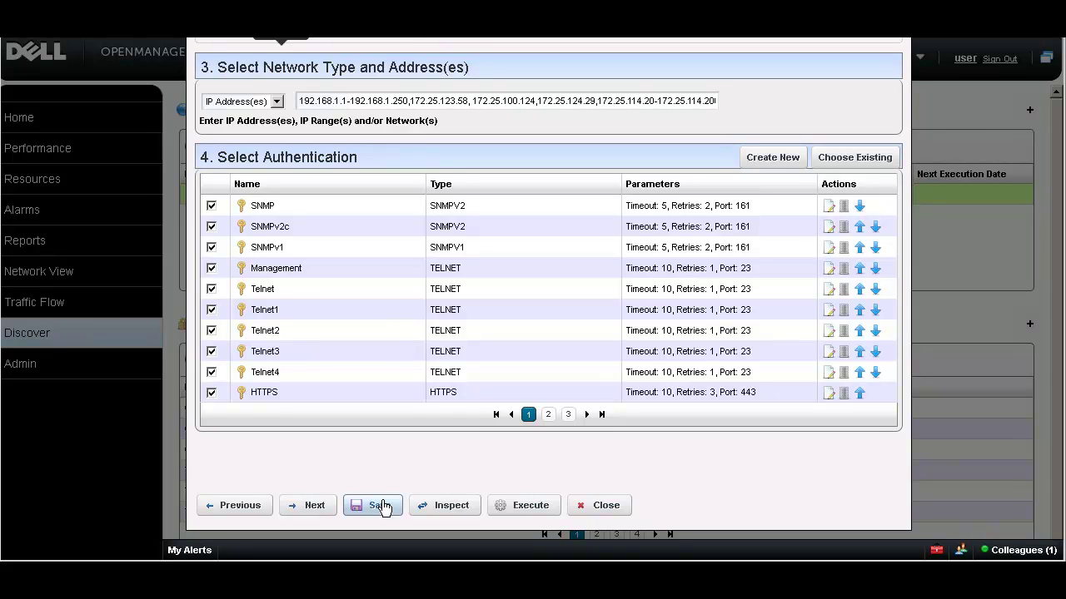
click(595, 506)
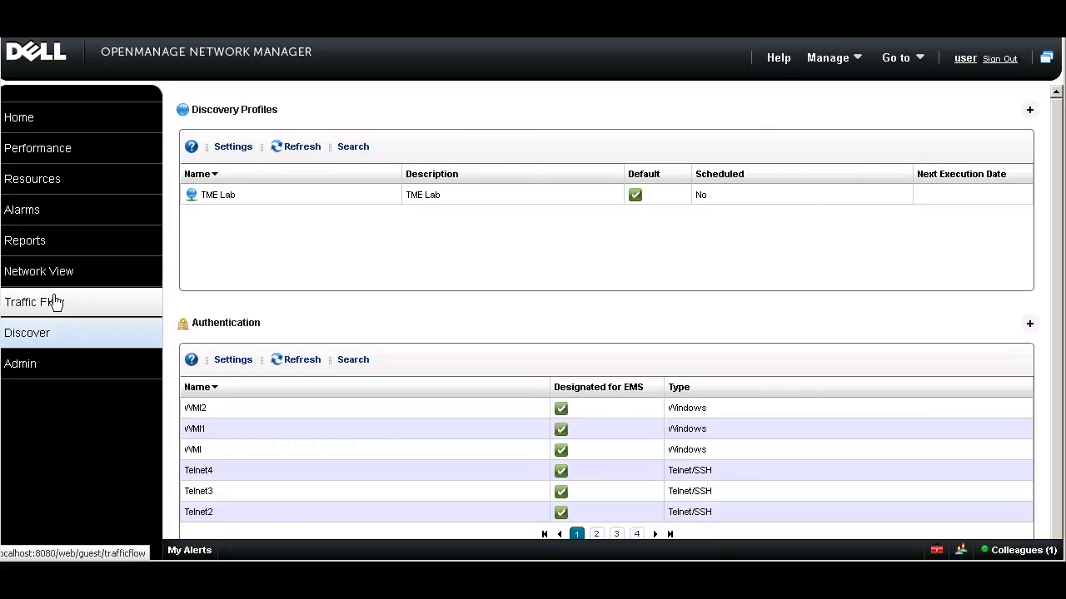
Step: Open the network topology map and drag one switch node out of its cluster
click(18, 118)
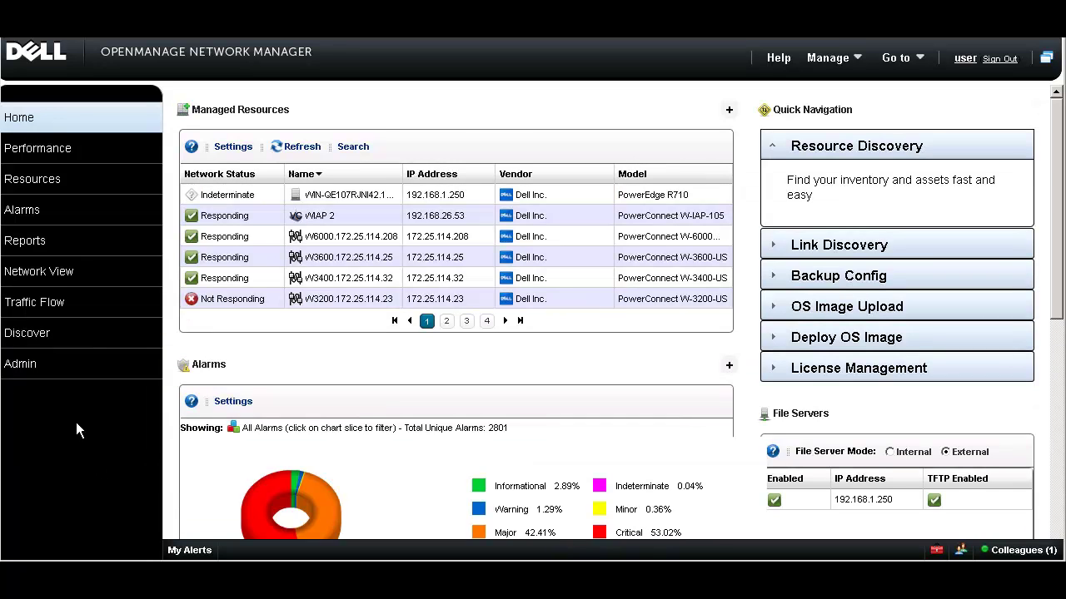
click(54, 277)
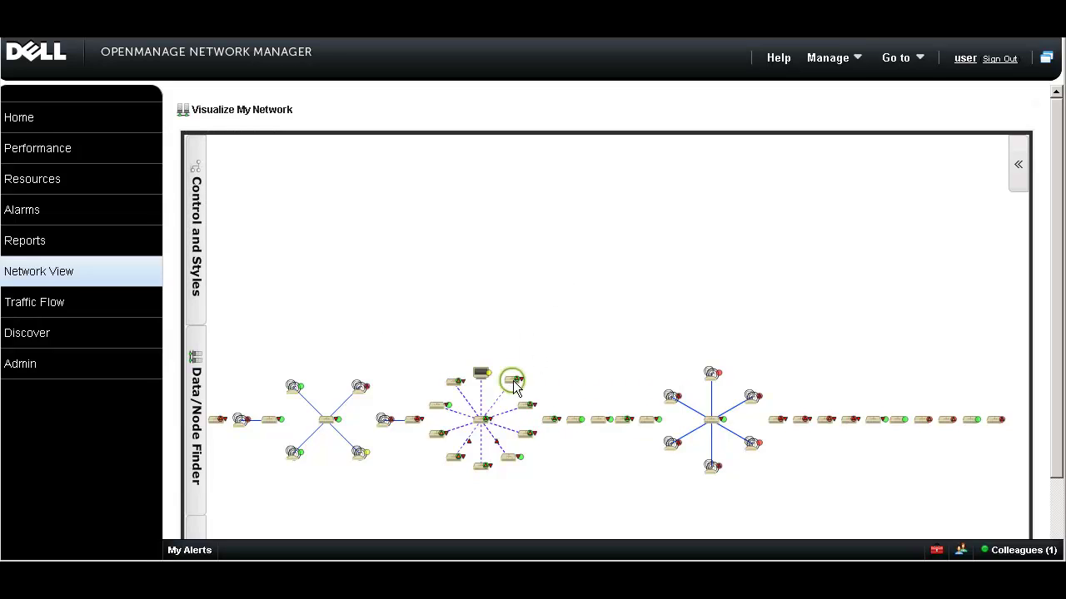
drag(513, 380, 570, 260)
mouse_move(570, 259)
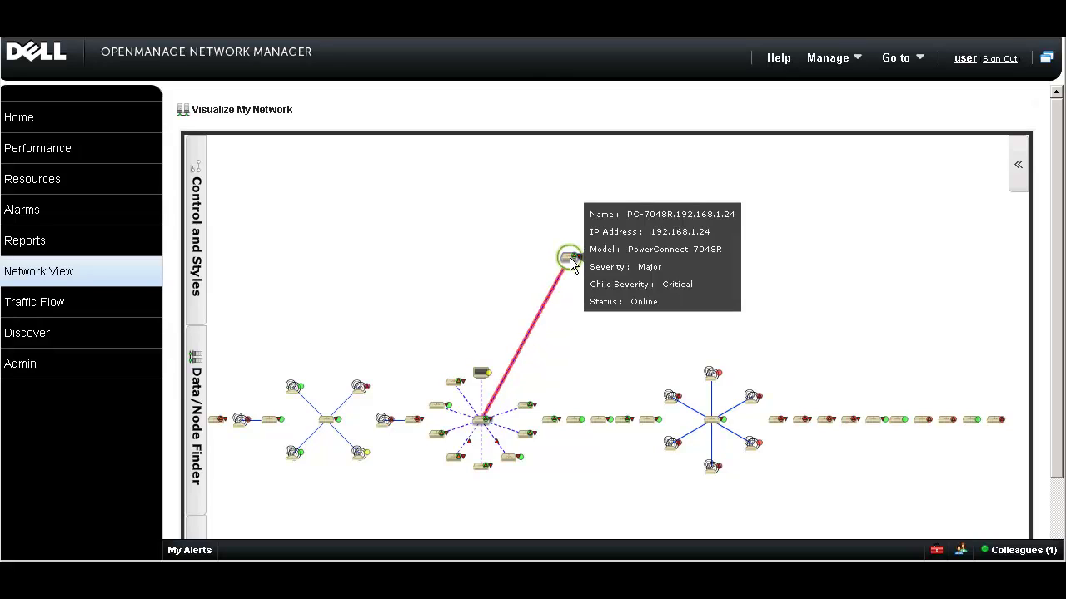
Step: Set the map's Current Layout to Orthogonal in Control and Styles, then collapse the panel
click(201, 268)
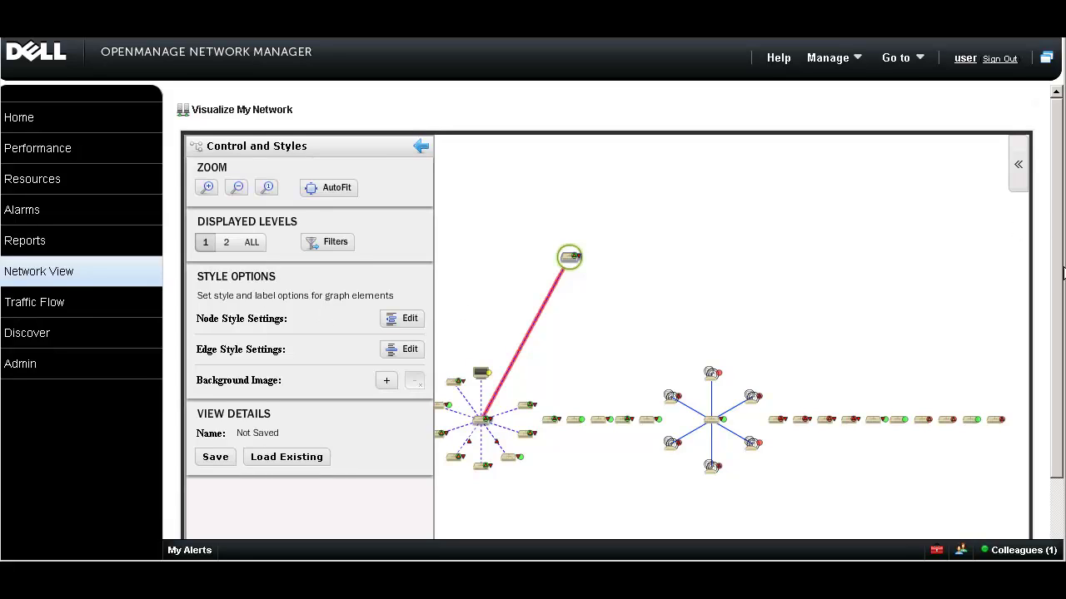
scroll(1062, 274, down, 2)
click(222, 514)
click(264, 151)
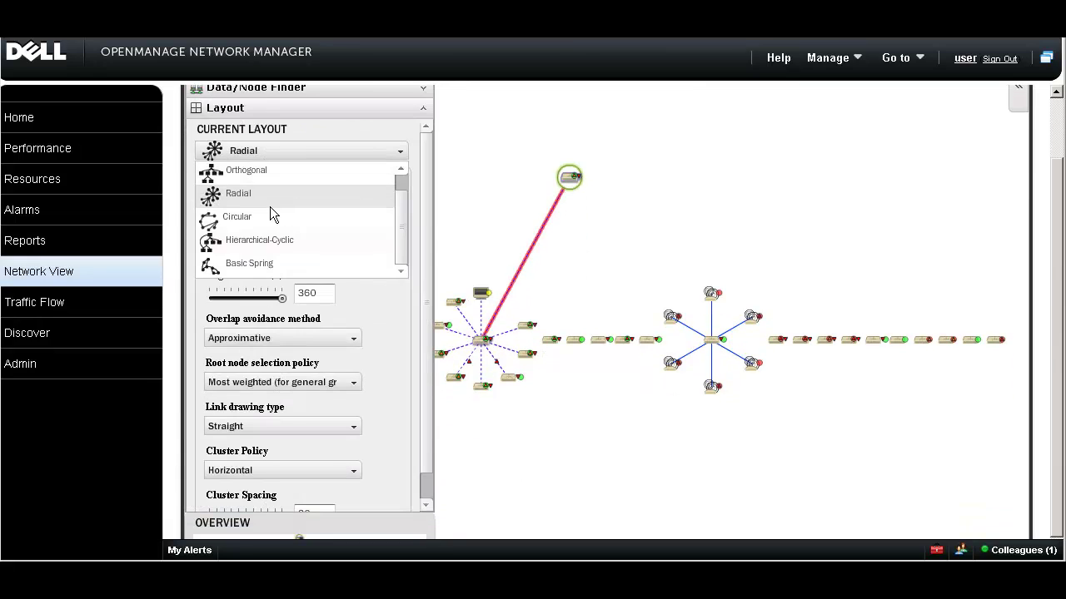
click(259, 171)
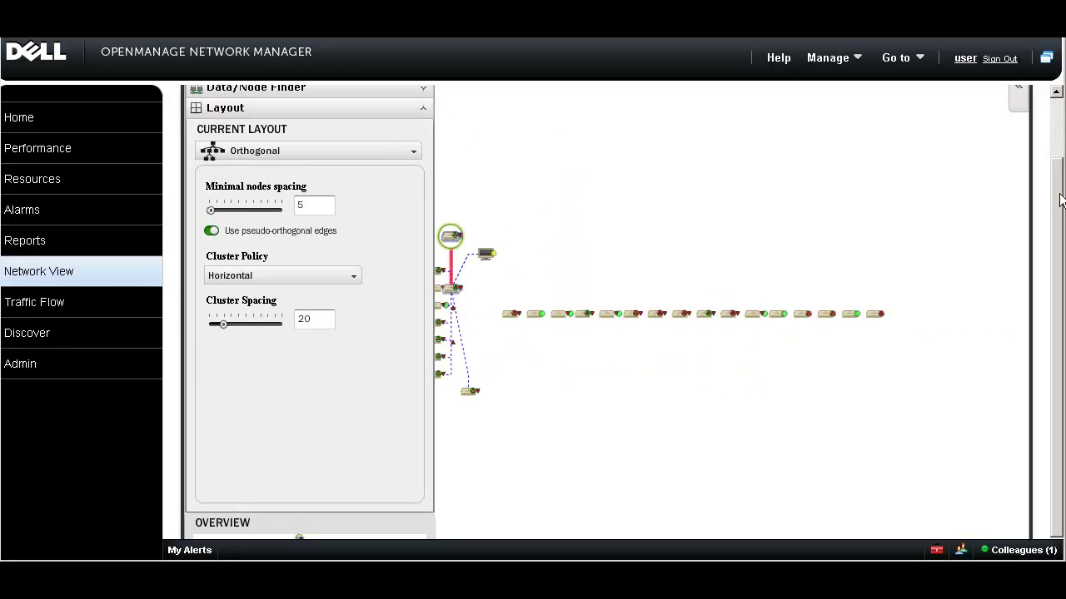
scroll(1057, 166, up, 2)
click(420, 146)
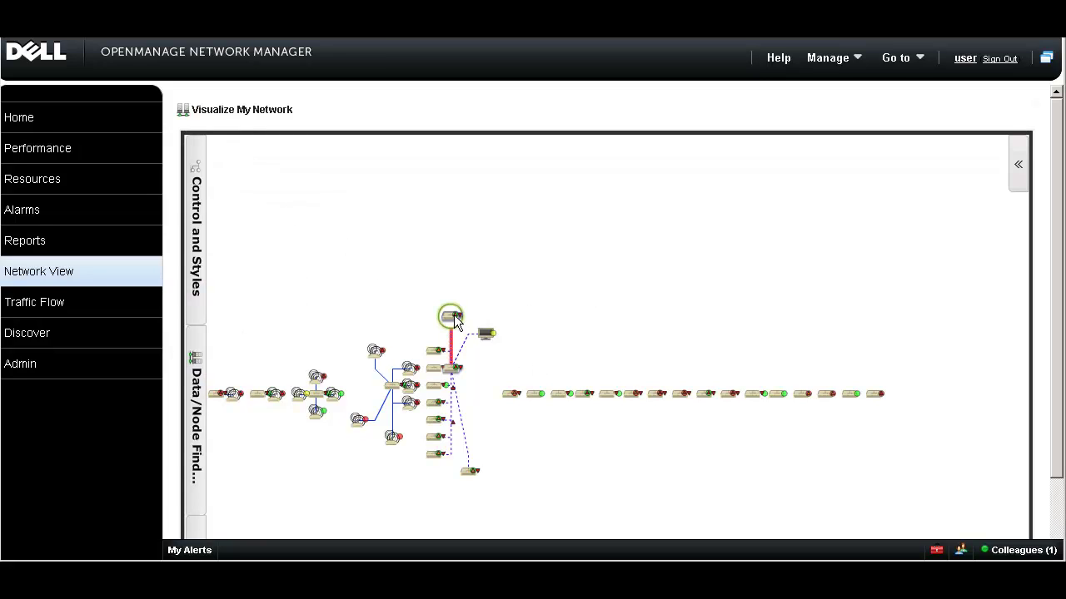
Step: Show the map's link-type legend, then hide it again
mouse_move(455, 323)
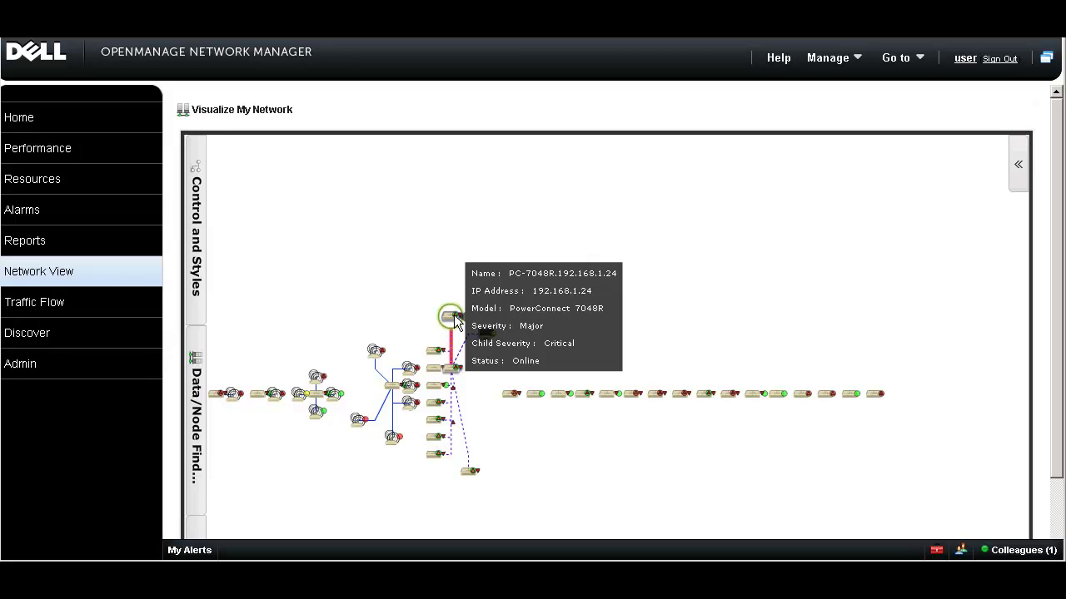
mouse_move(455, 348)
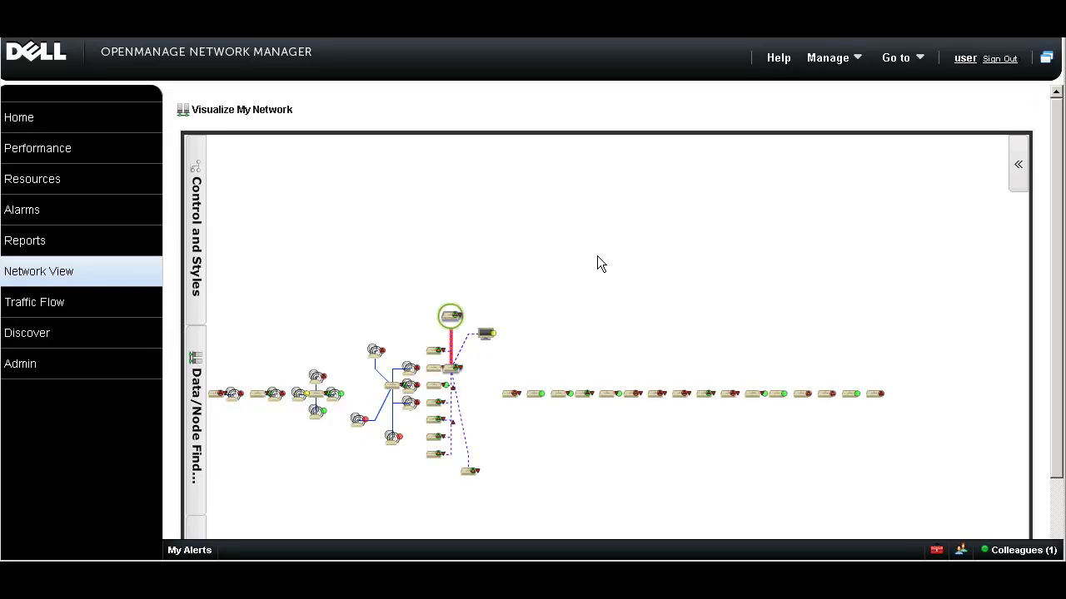
click(1019, 171)
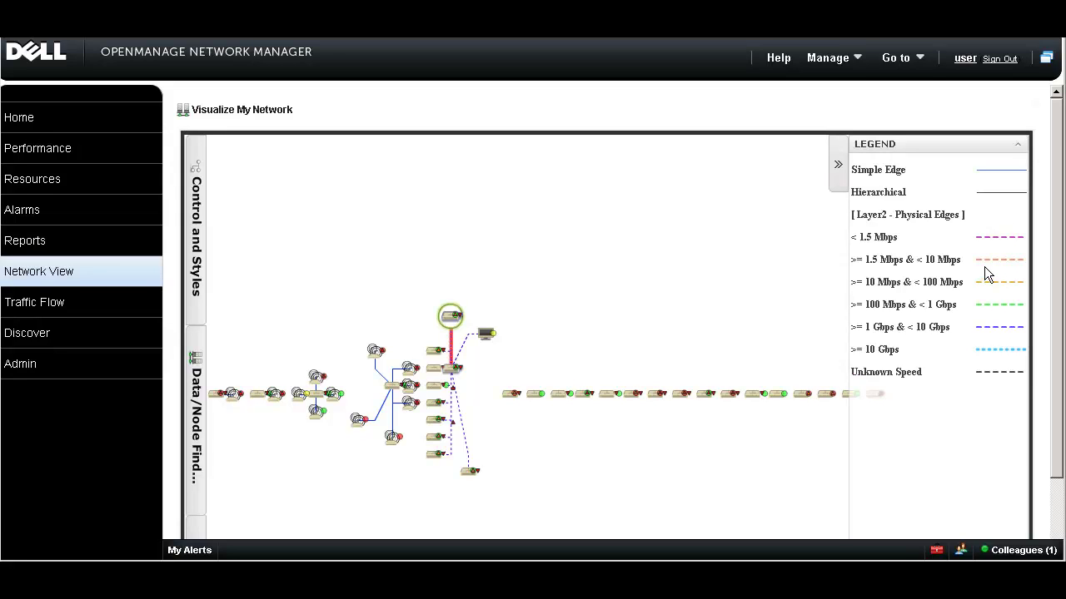
click(838, 165)
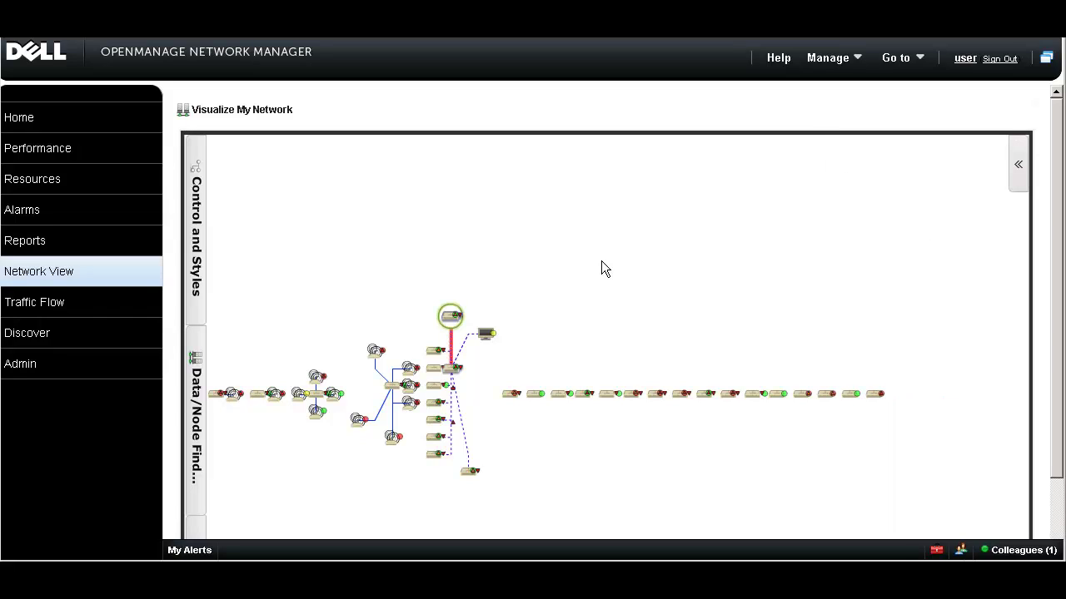
Step: Expand the top switch's subnetwork and view the top node's available actions
mouse_move(486, 334)
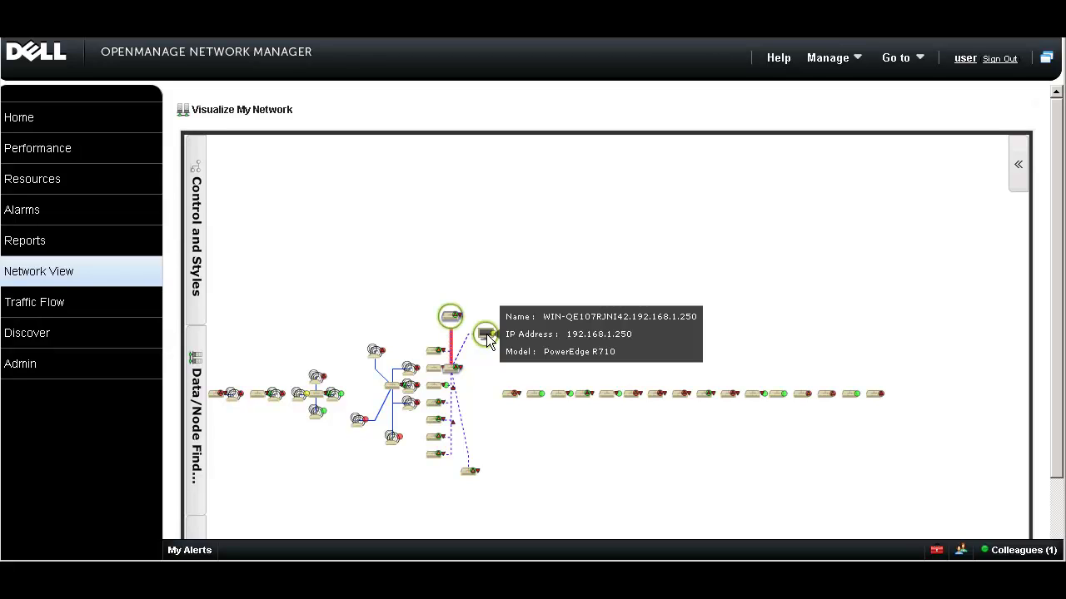
right_click(449, 318)
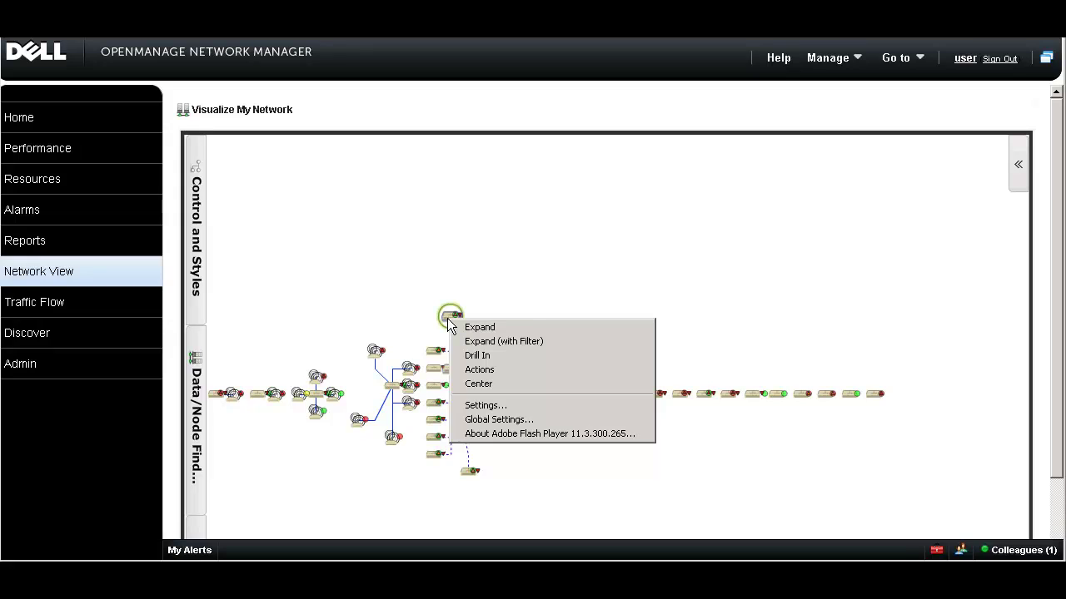
click(467, 326)
mouse_move(543, 333)
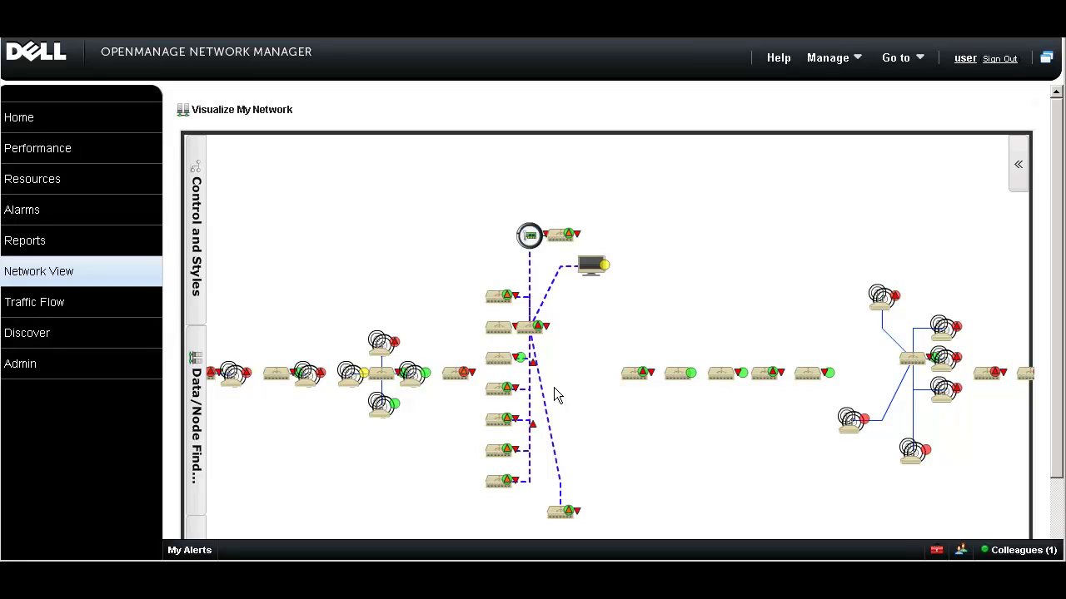
right_click(564, 232)
click(606, 266)
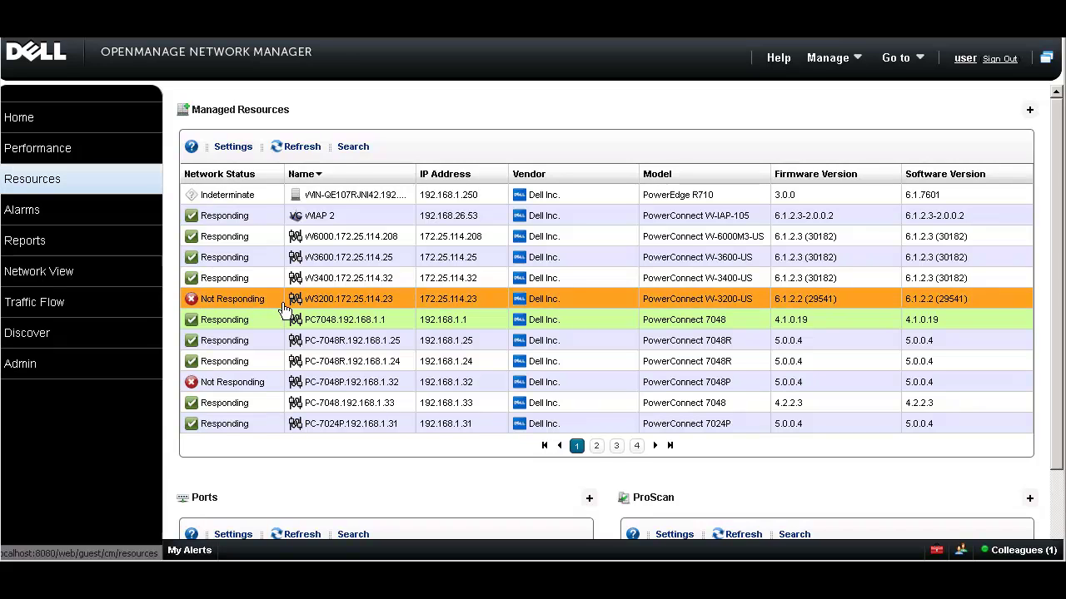
click(337, 325)
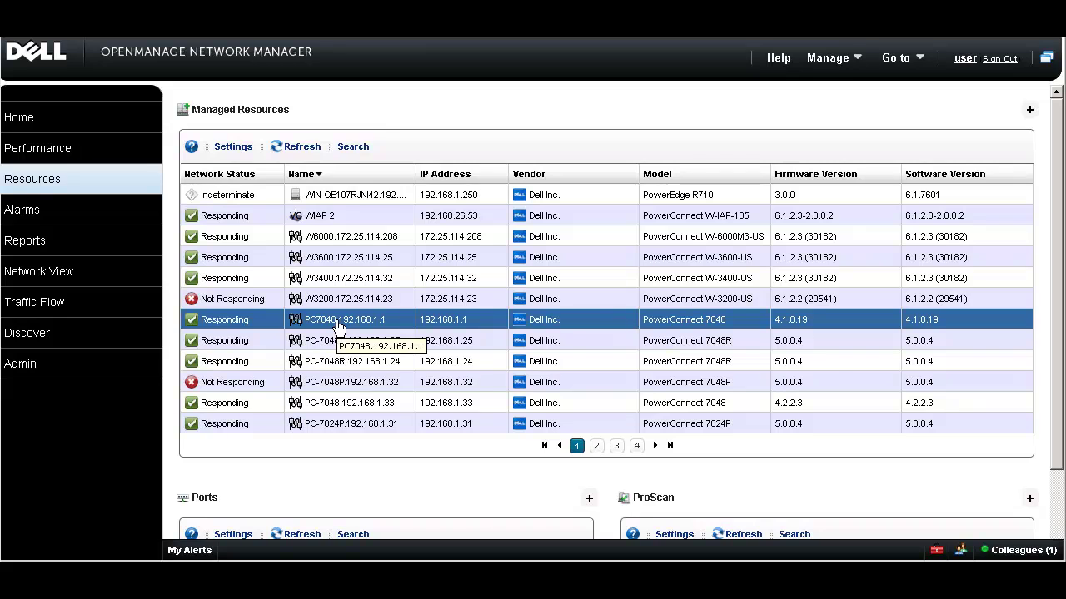
right_click(338, 326)
click(373, 374)
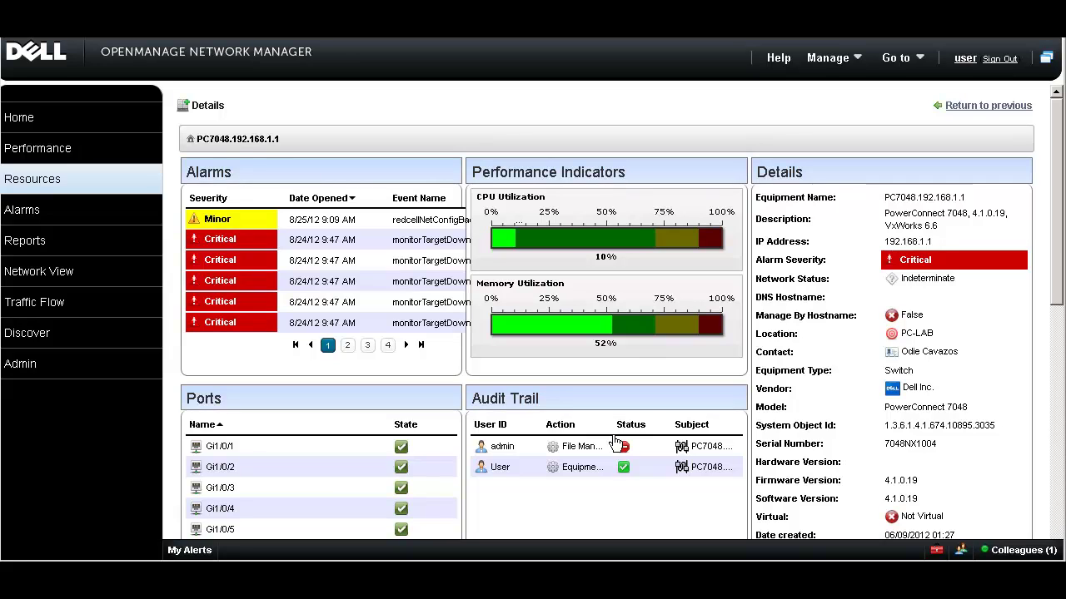
click(624, 471)
right_click(231, 449)
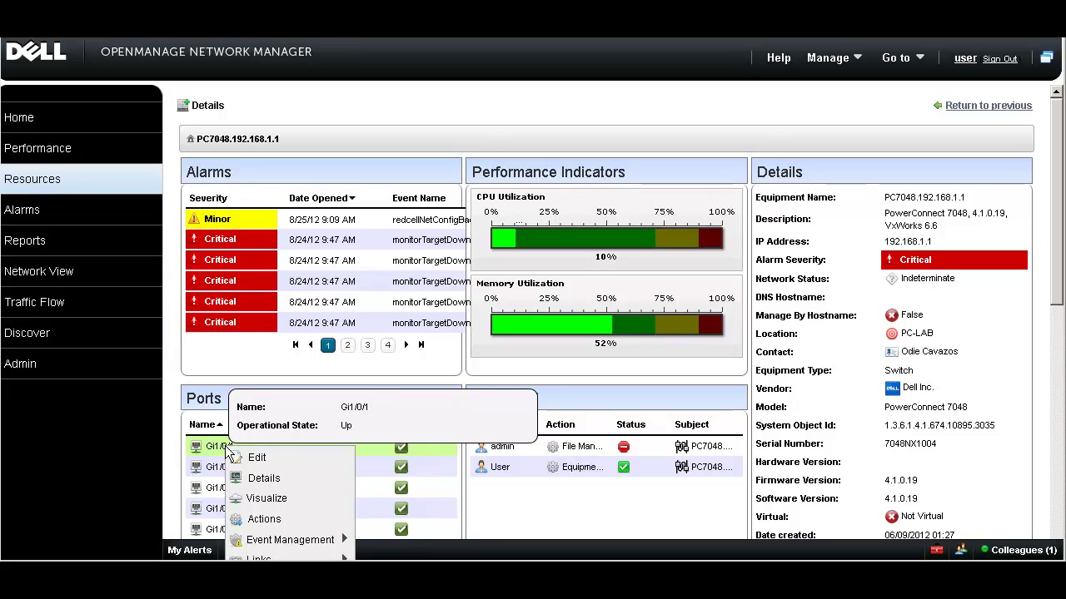
click(256, 480)
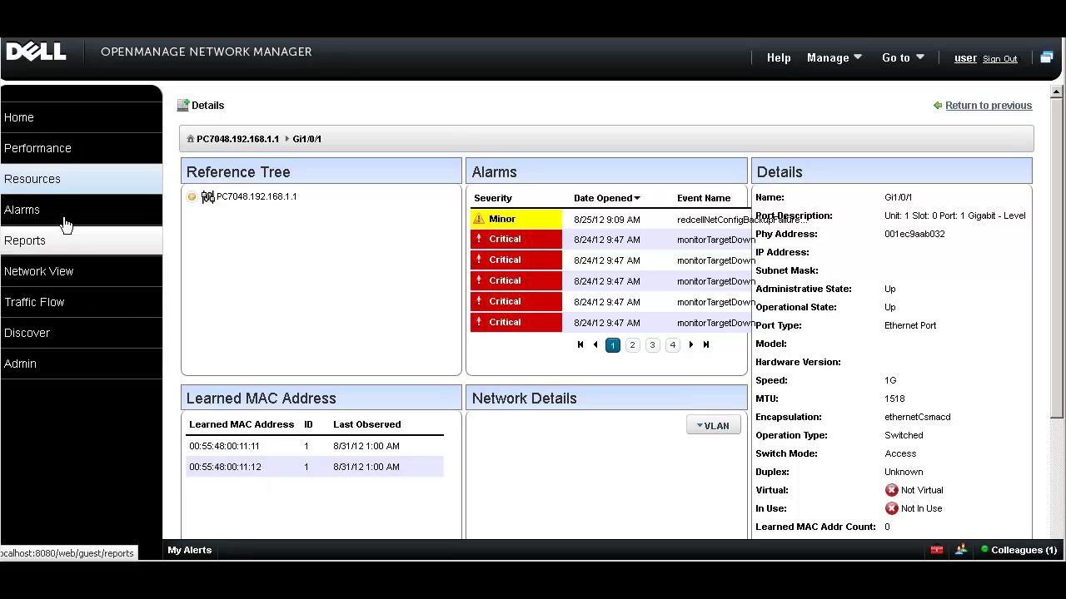
click(52, 179)
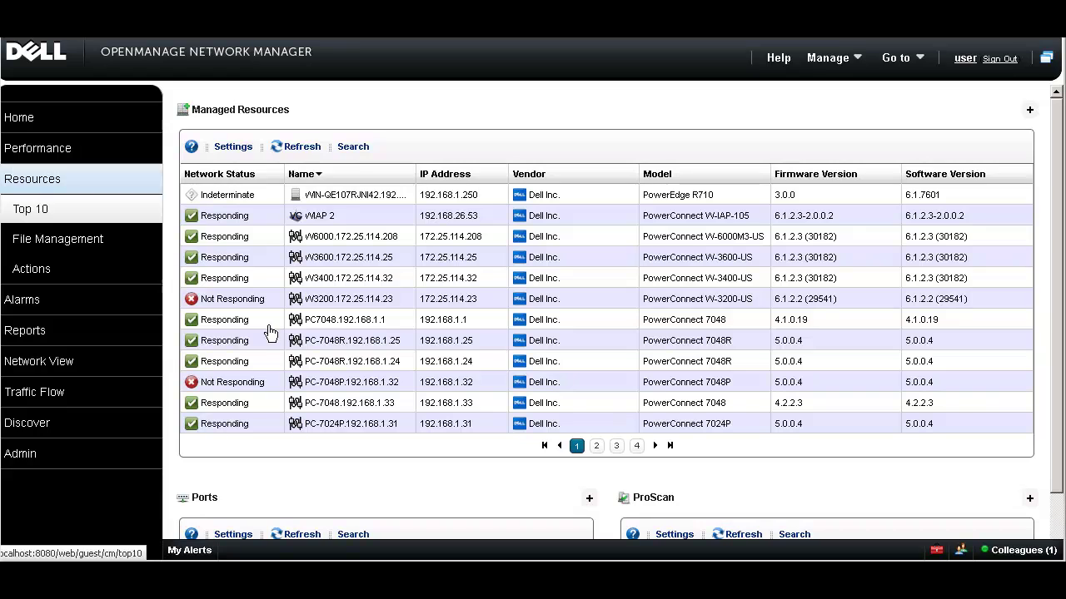
right_click(356, 324)
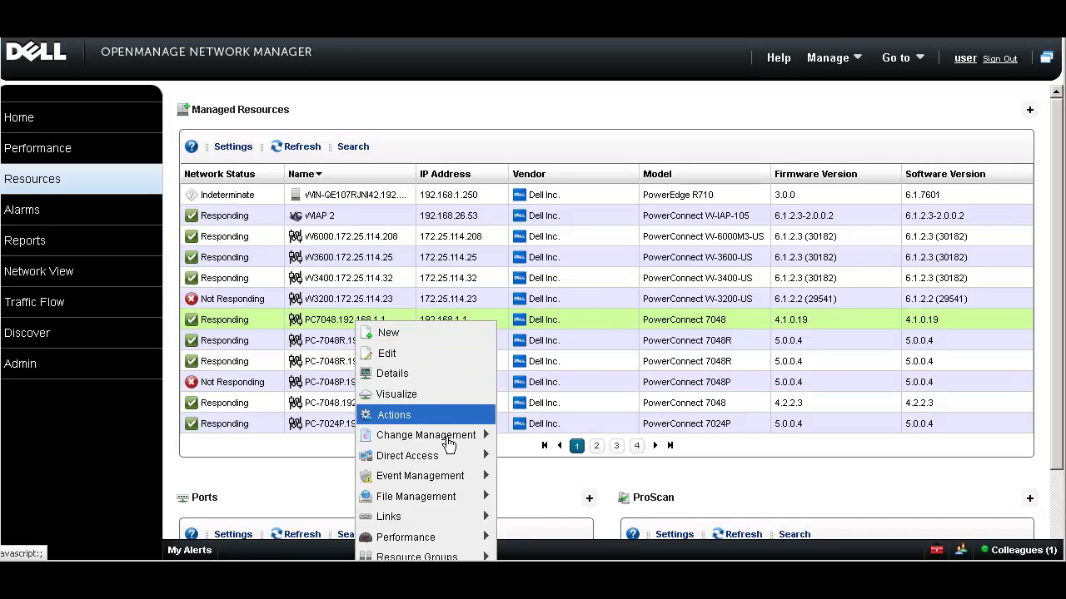
mouse_move(453, 459)
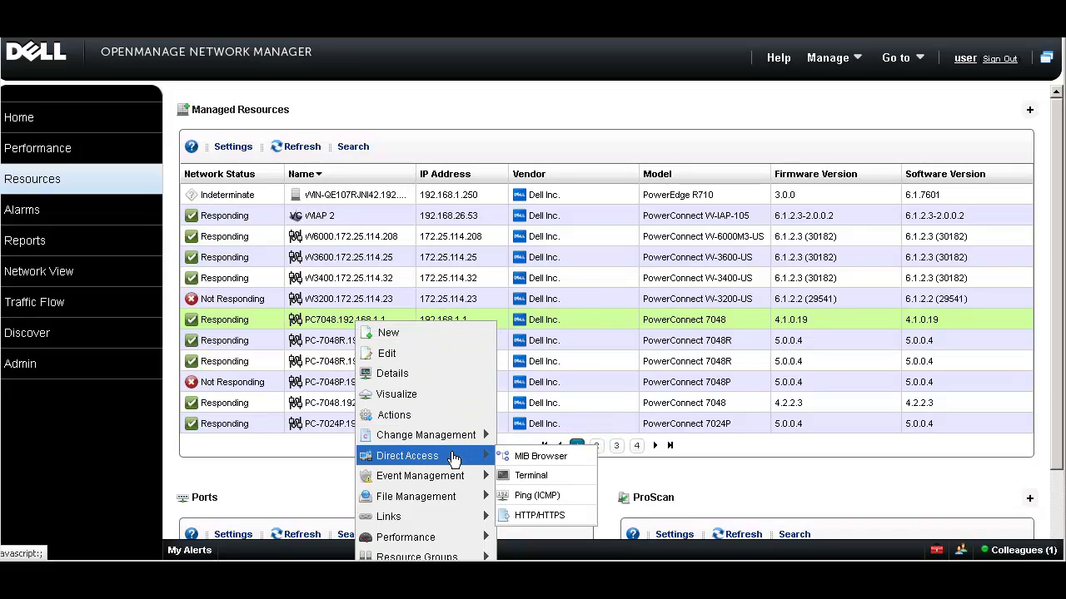
click(536, 514)
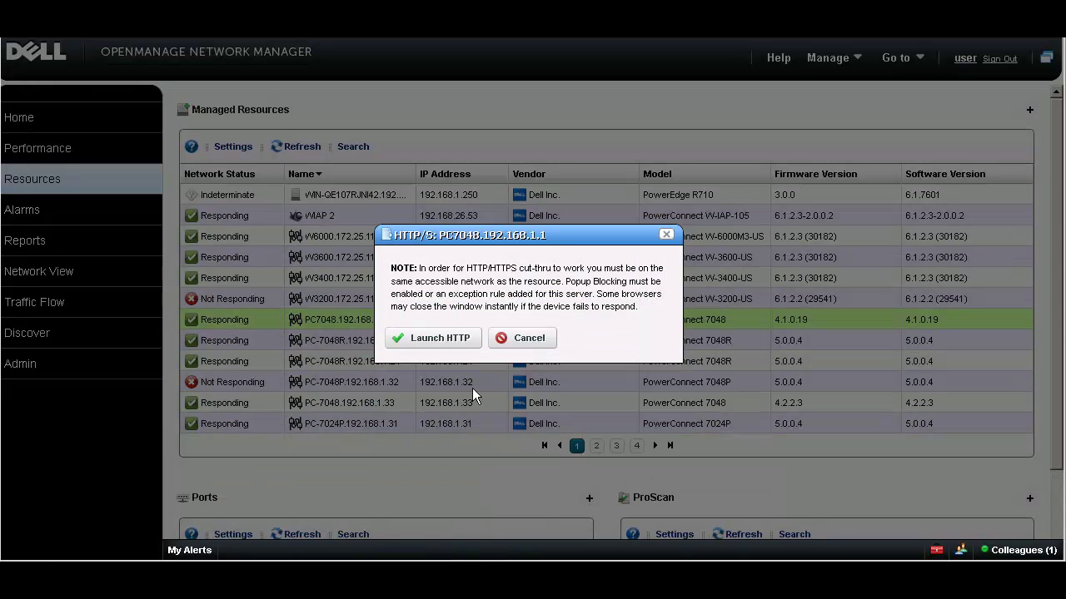
click(442, 339)
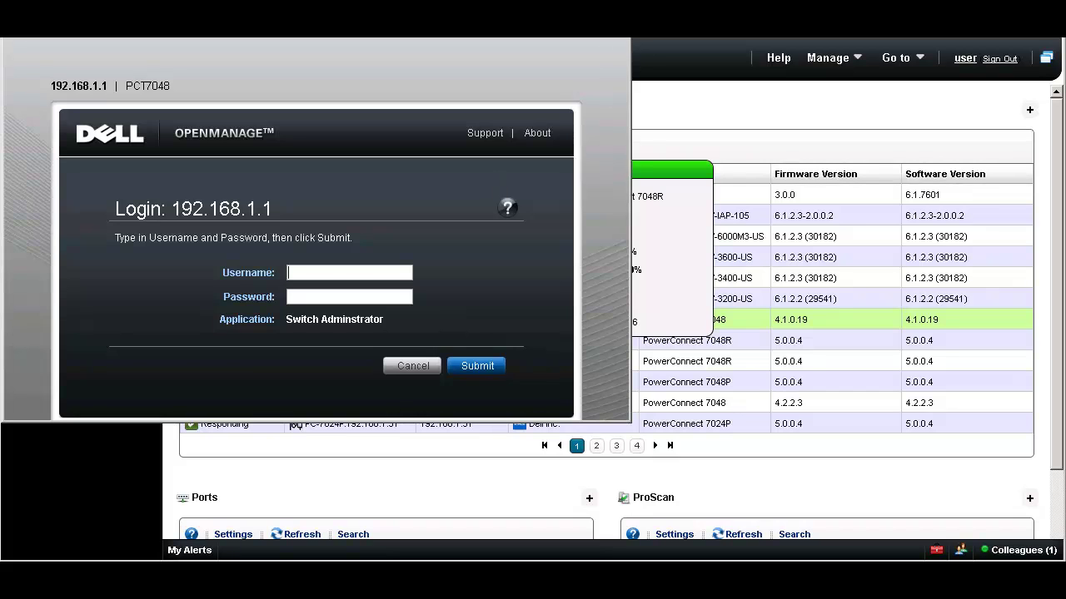
key(alt+Tab)
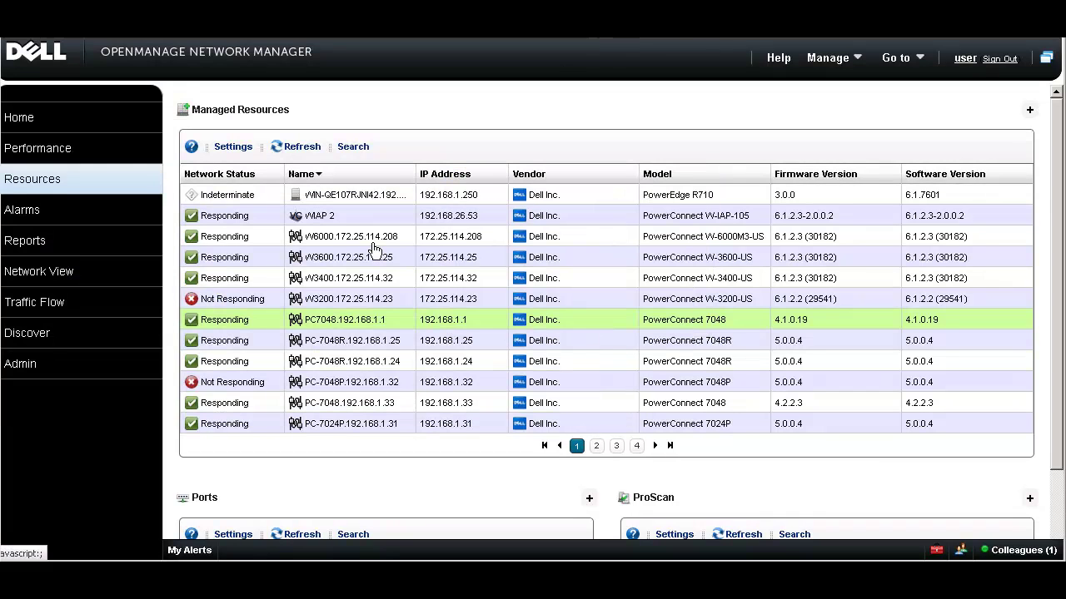
click(358, 325)
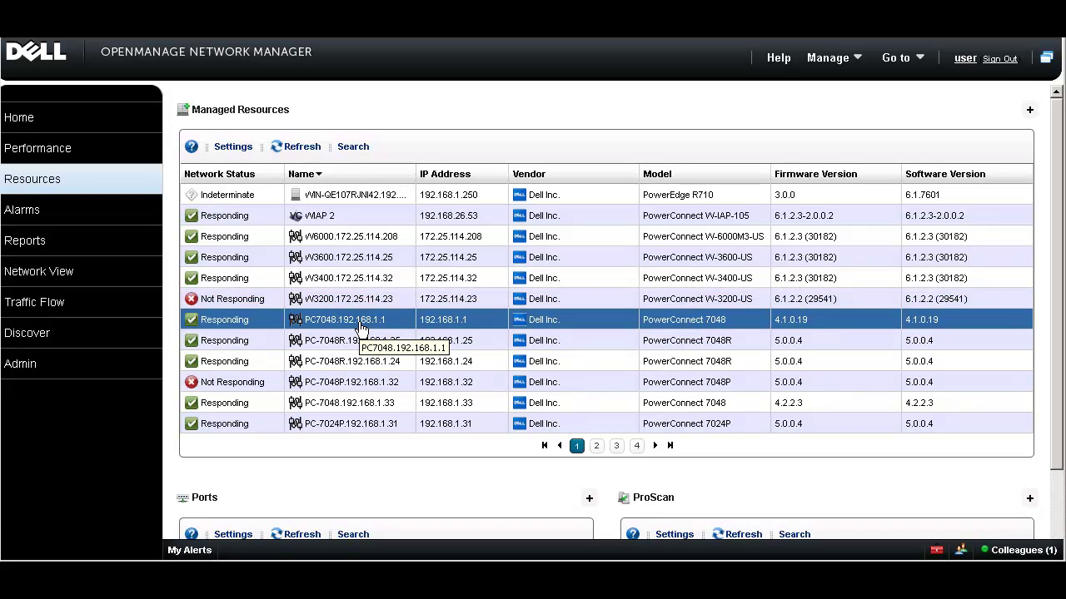
right_click(360, 326)
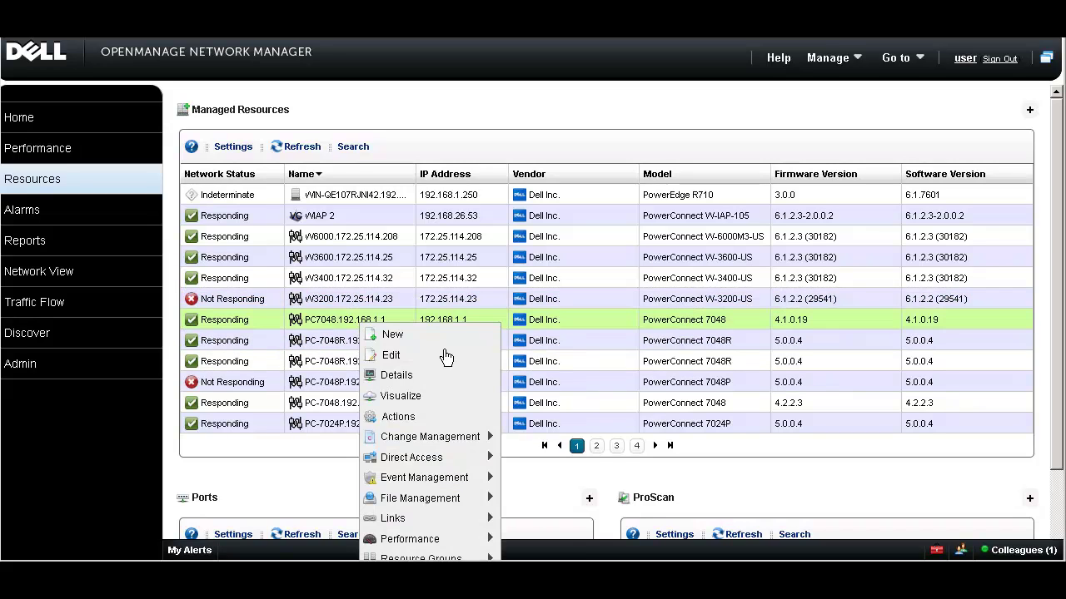
mouse_move(487, 498)
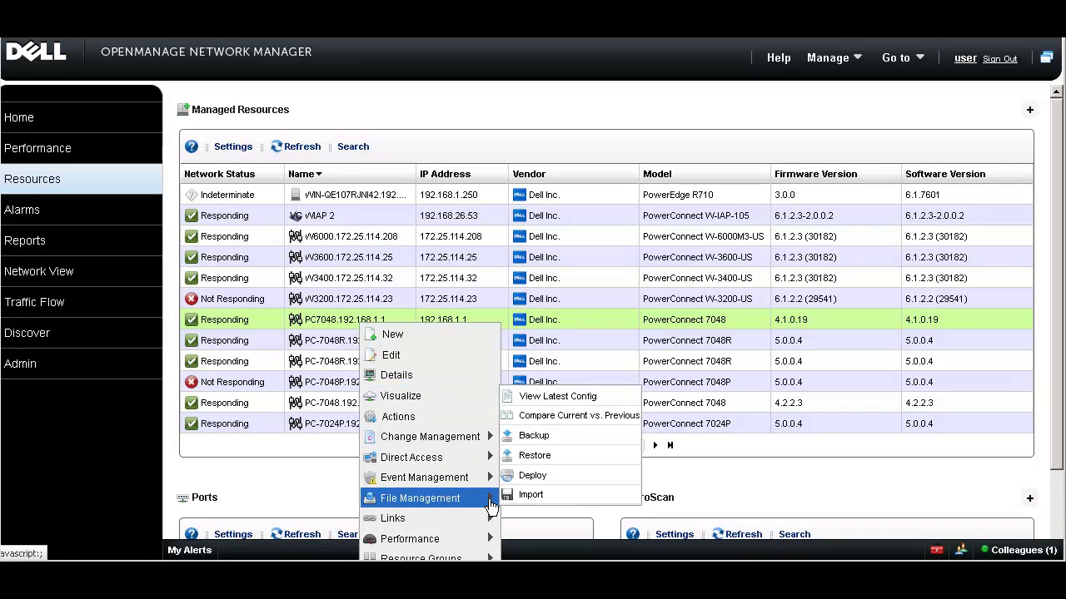
click(545, 397)
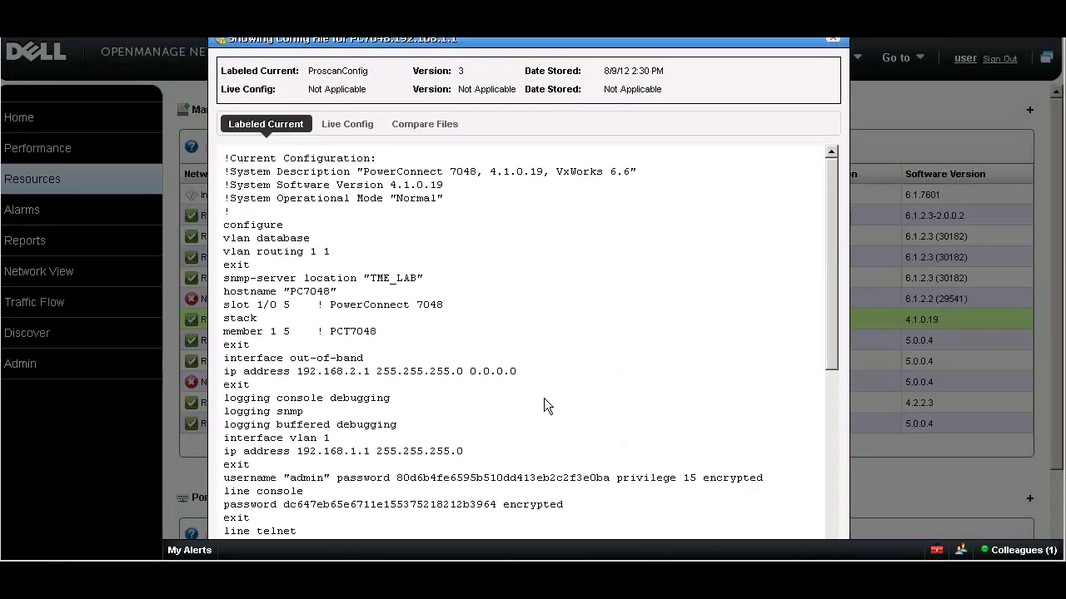
click(834, 40)
click(370, 323)
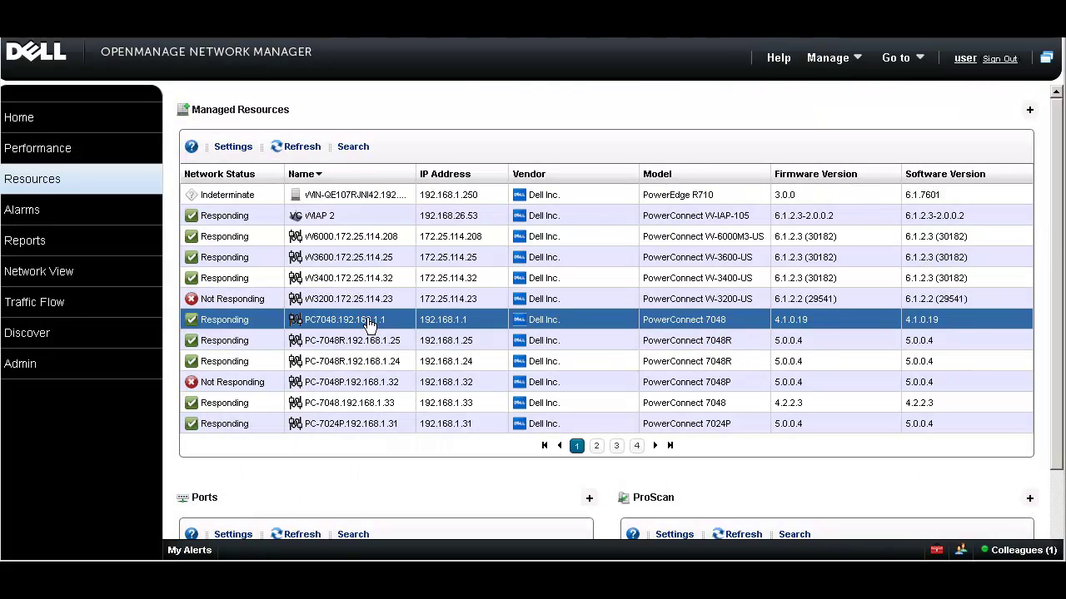
right_click(369, 321)
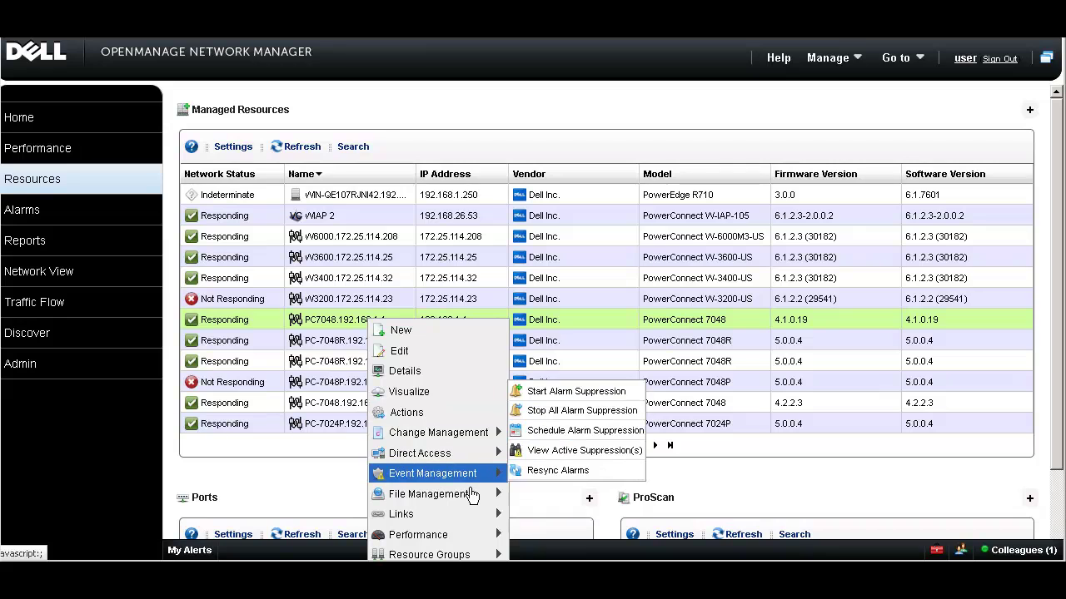
mouse_move(466, 494)
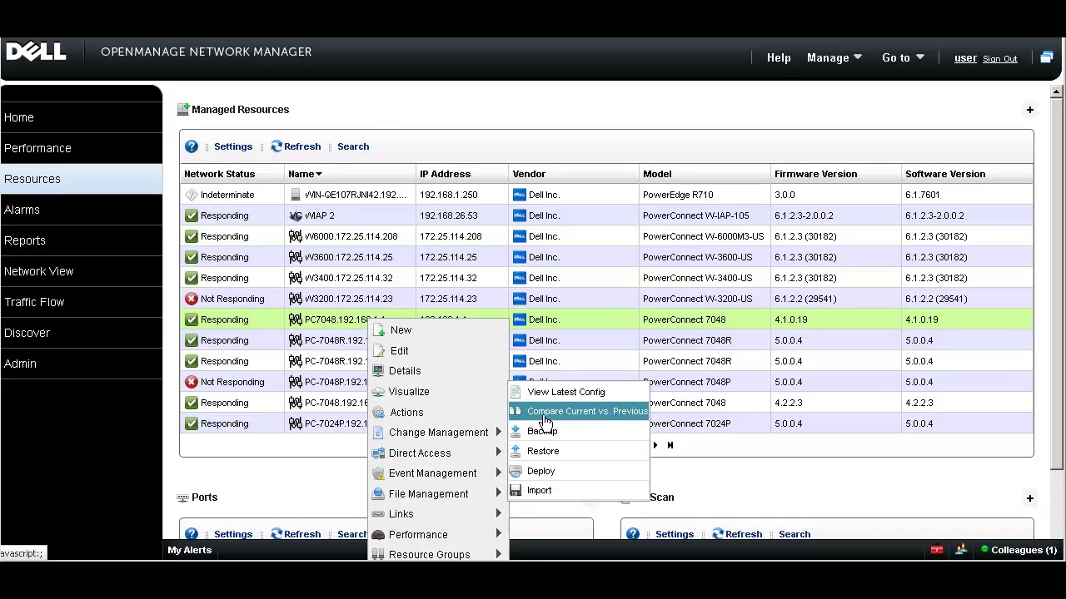
click(546, 413)
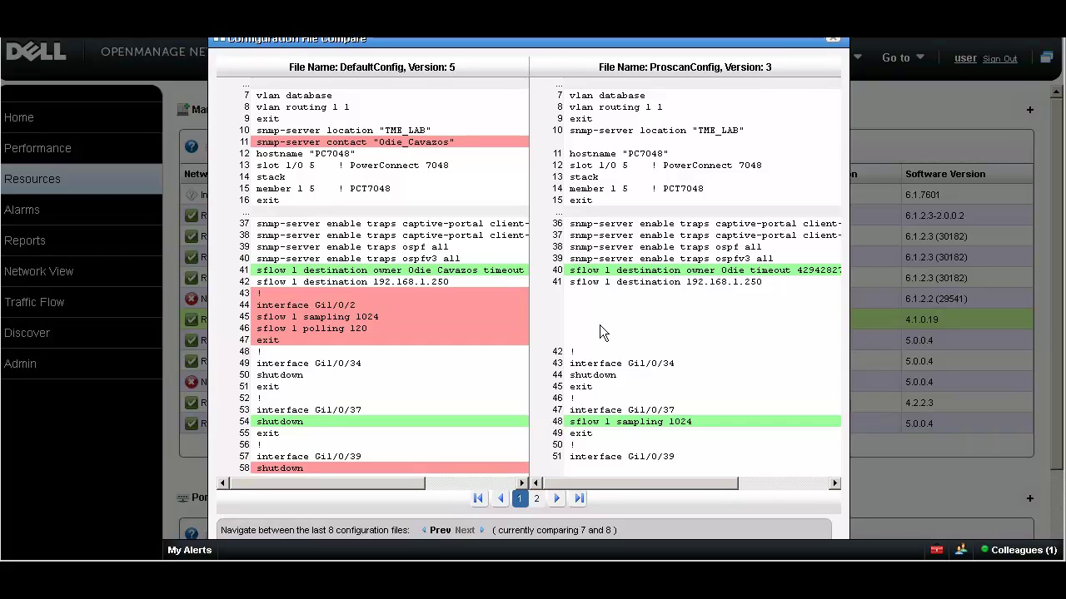
Step: Close the configuration comparison and show Performance key metrics for the PC7048 switch
click(836, 42)
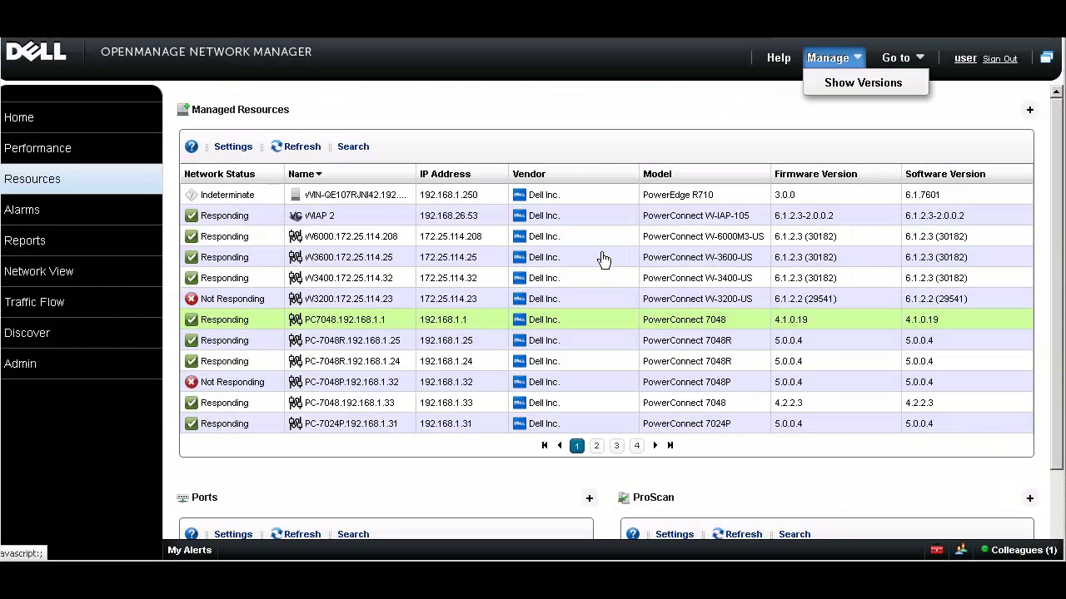
right_click(337, 320)
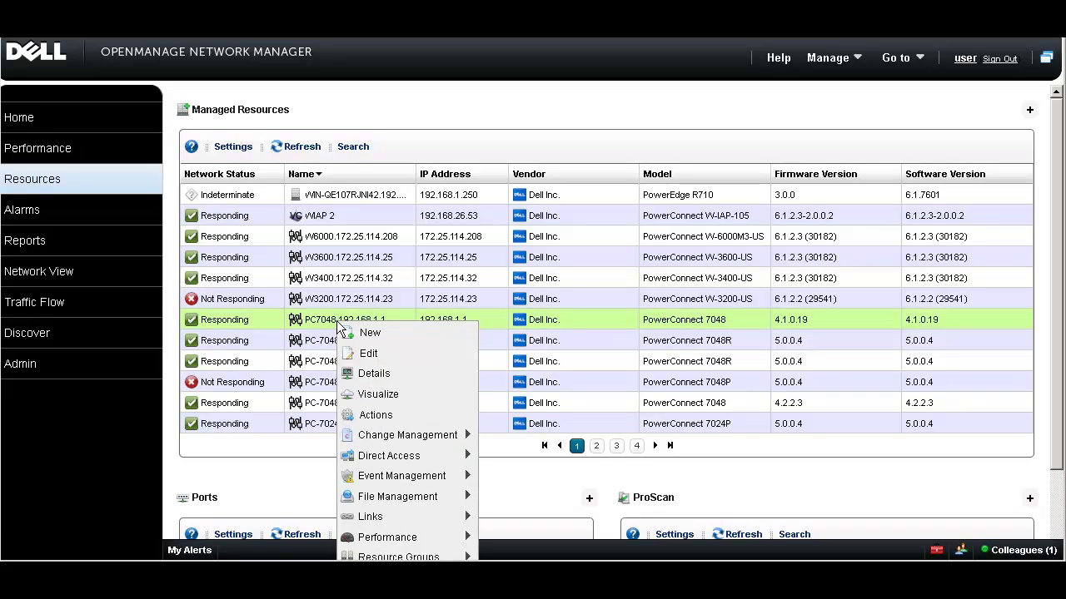
mouse_move(456, 541)
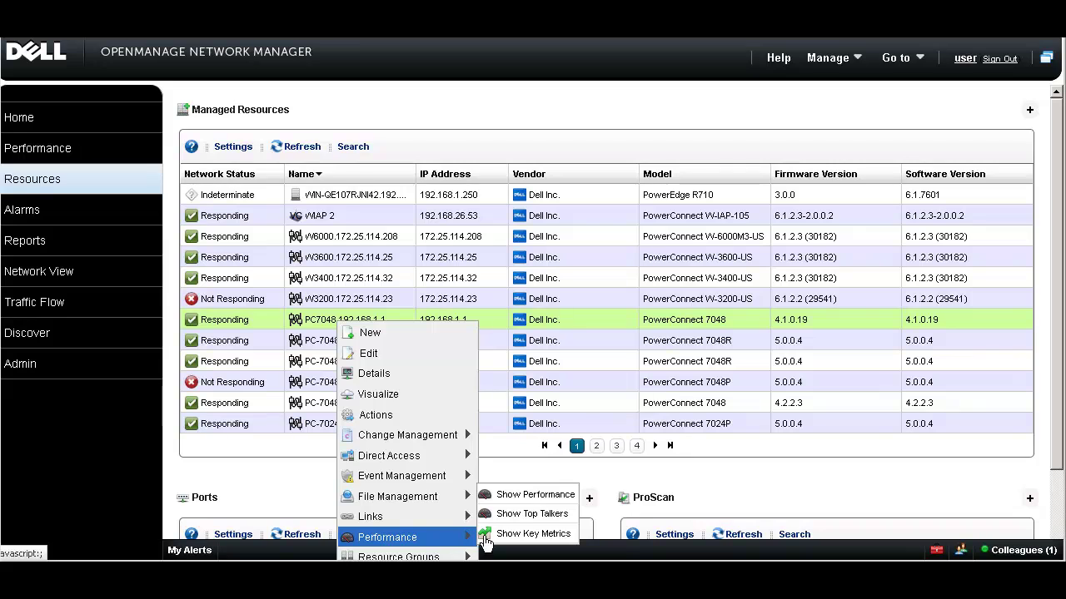
click(484, 536)
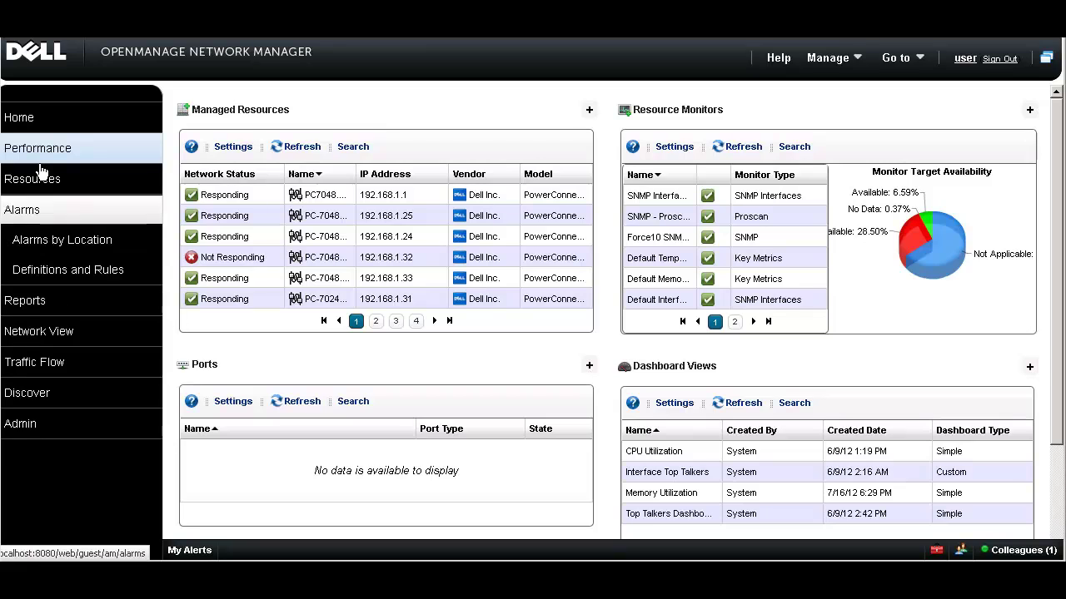
Step: Open Performance > Top N and scroll through the interface error, ping and problem-node rankings
mouse_move(37, 149)
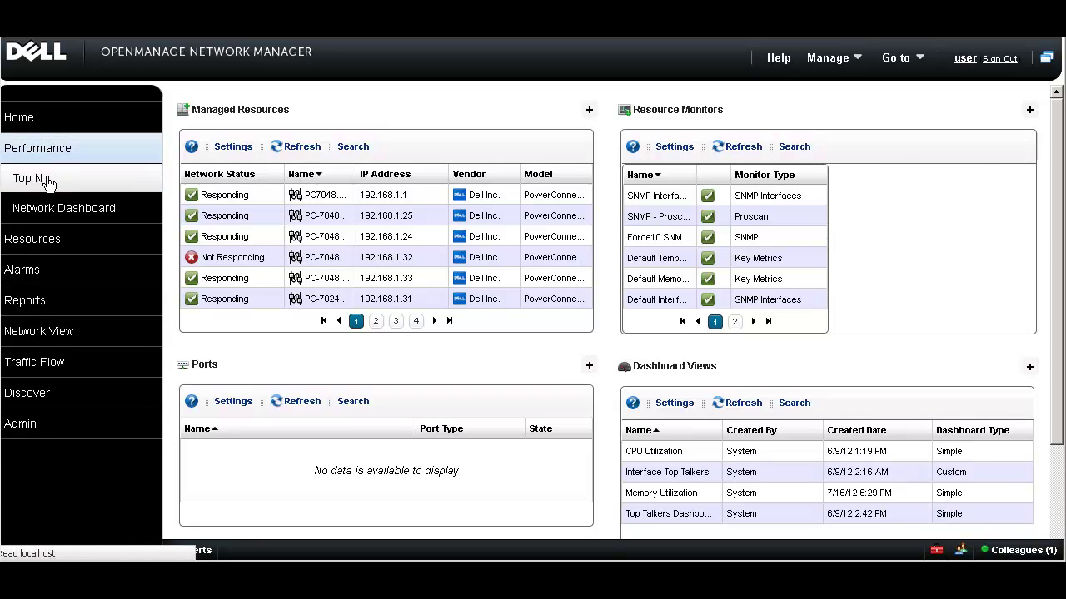
click(47, 180)
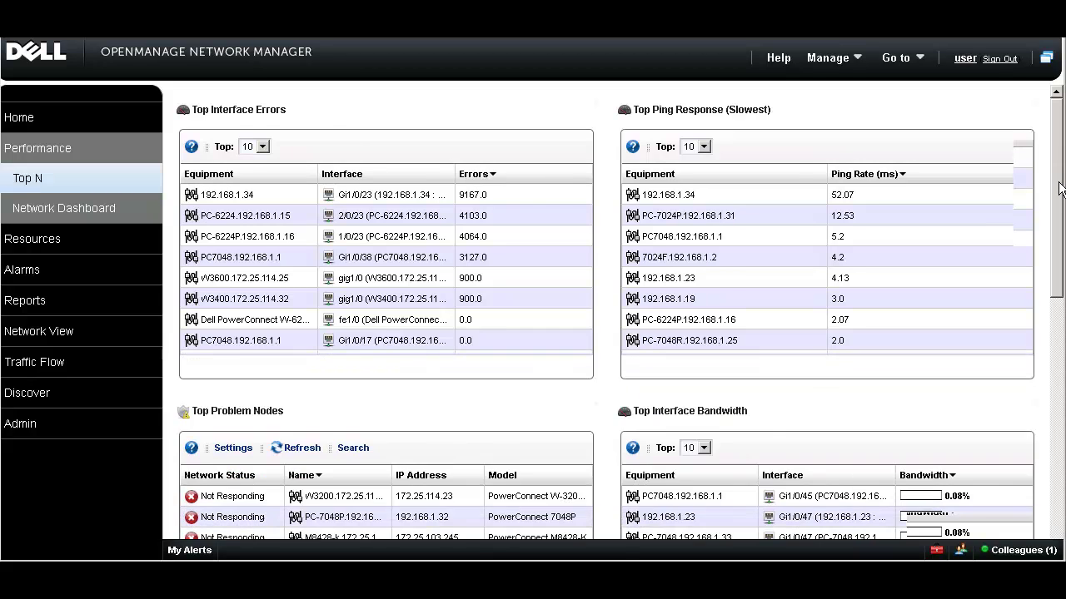
drag(1056, 158, 1042, 295)
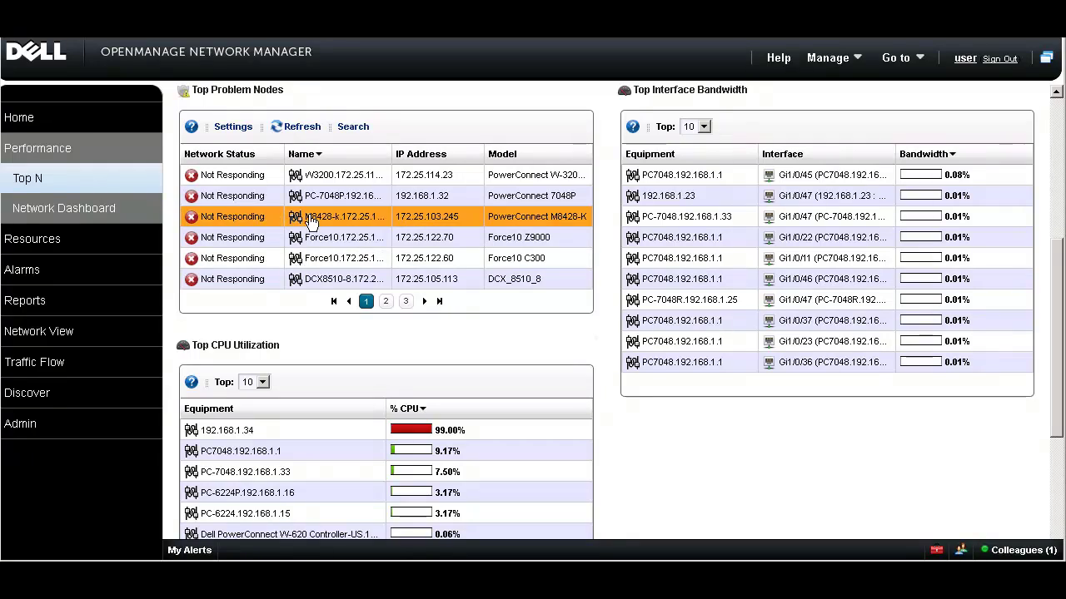
Step: Open the Performance Network Dashboard showing interface top talkers
click(86, 214)
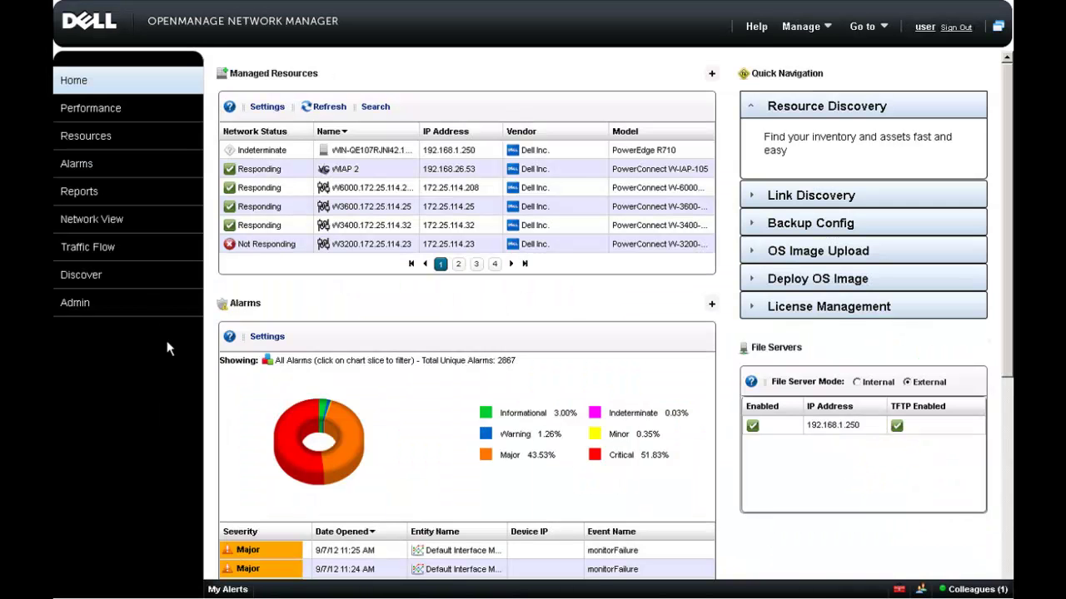
Step: In the Actions list, execute the Dell Force10 Enable Untagged VLAN action
mouse_move(129, 140)
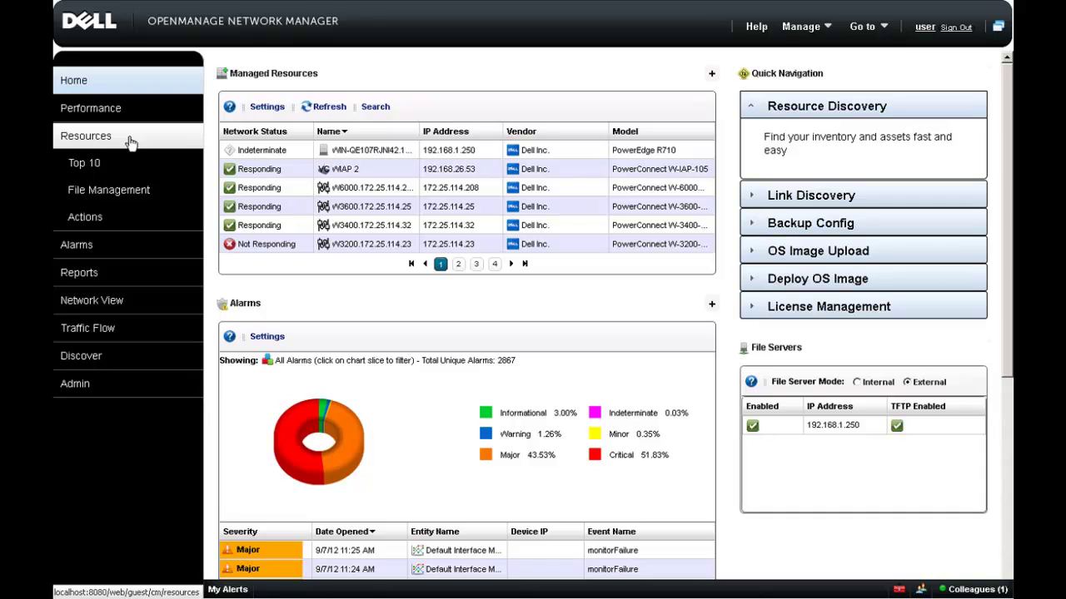
click(97, 219)
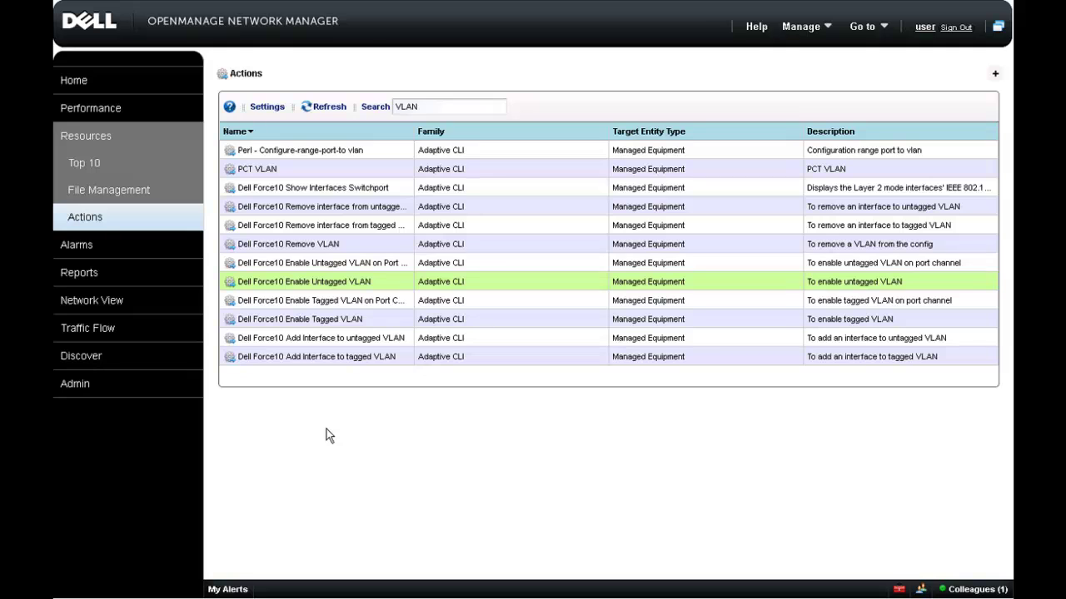
click(322, 282)
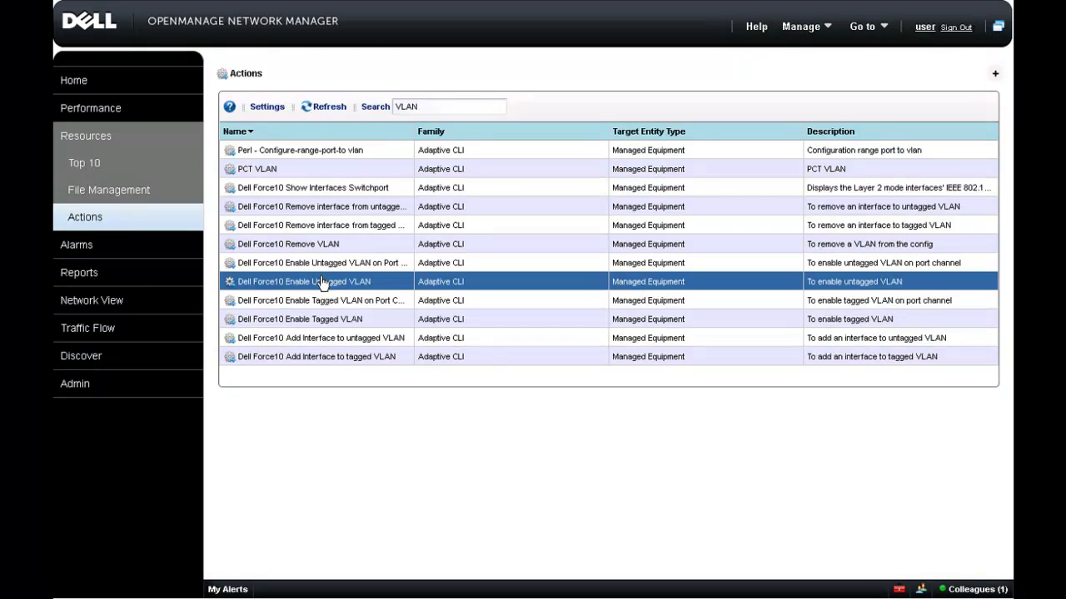
right_click(322, 278)
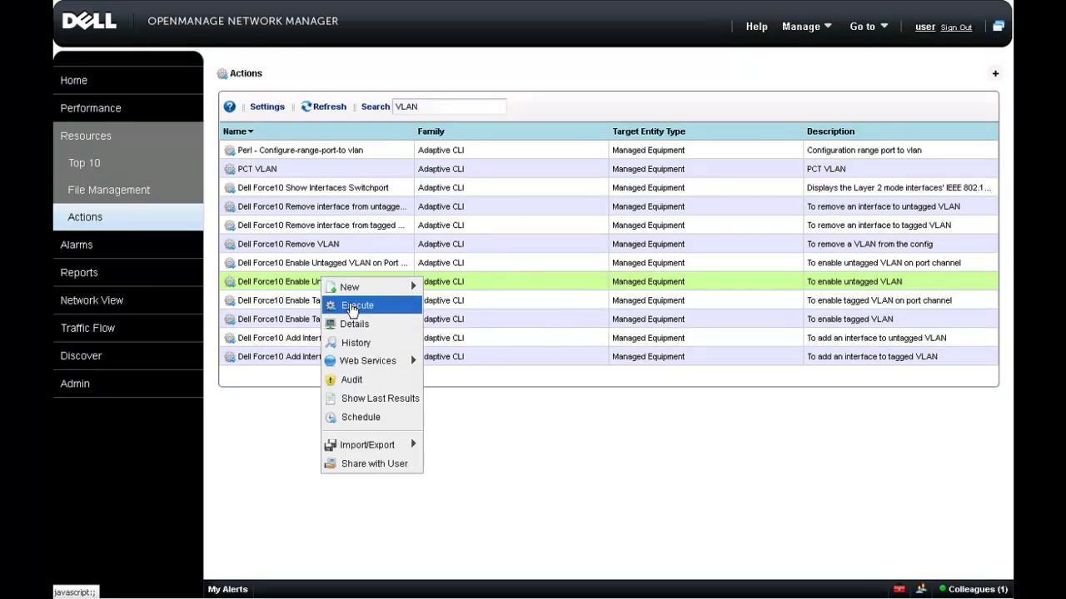
click(352, 306)
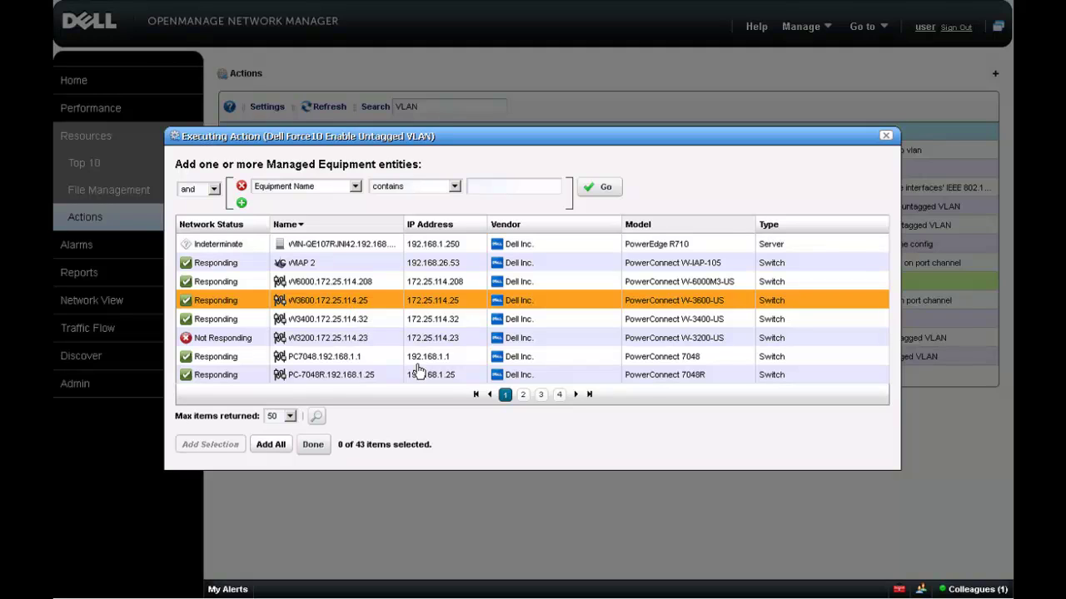
Step: Add F10Z9000.172.25.124.29 from the third equipment page as the action's target
click(523, 395)
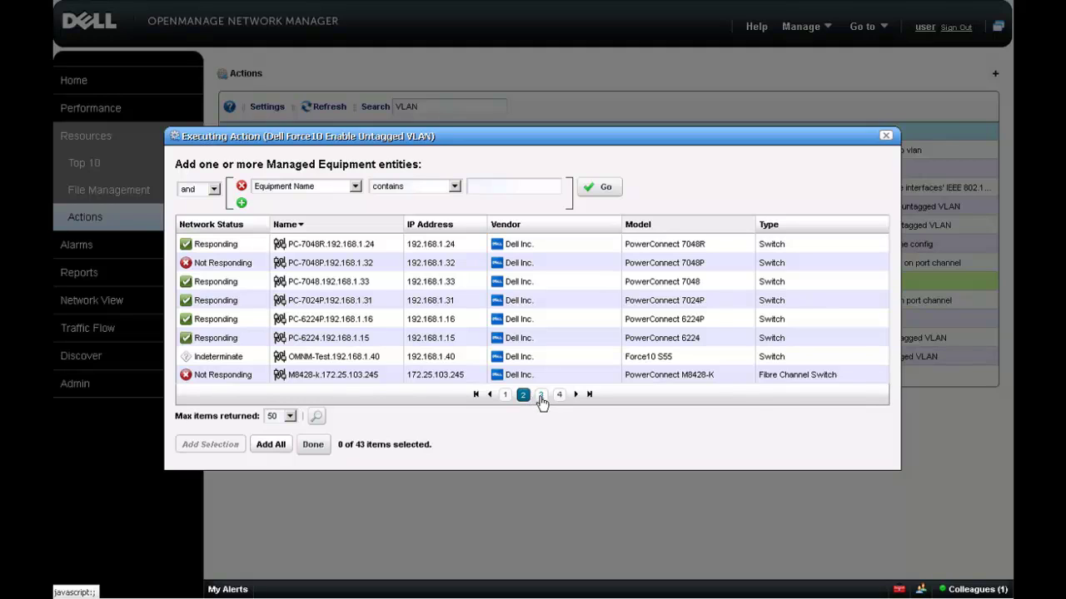
click(540, 396)
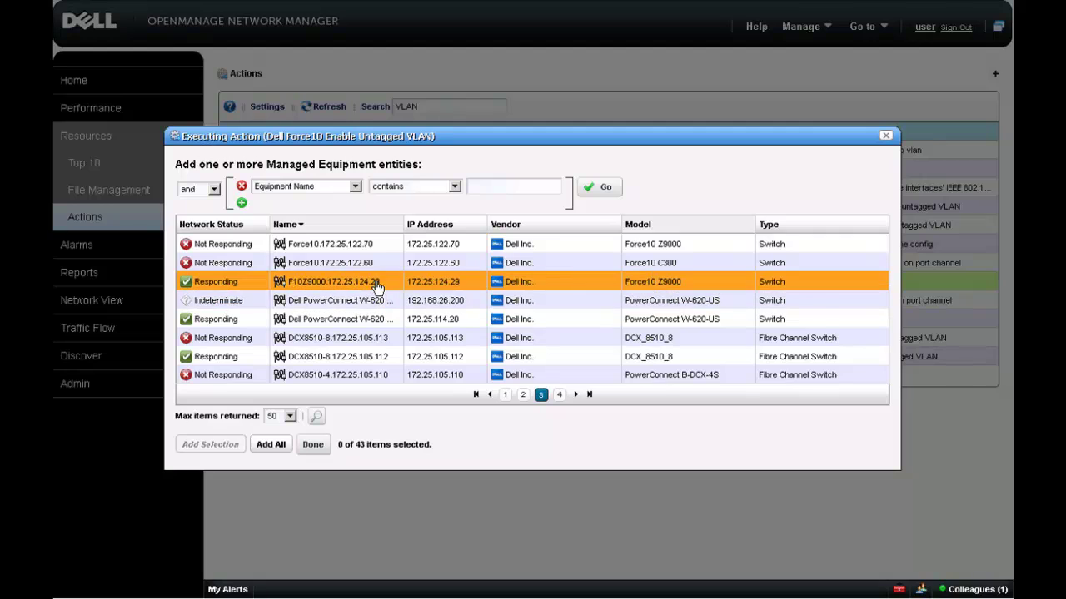
click(377, 287)
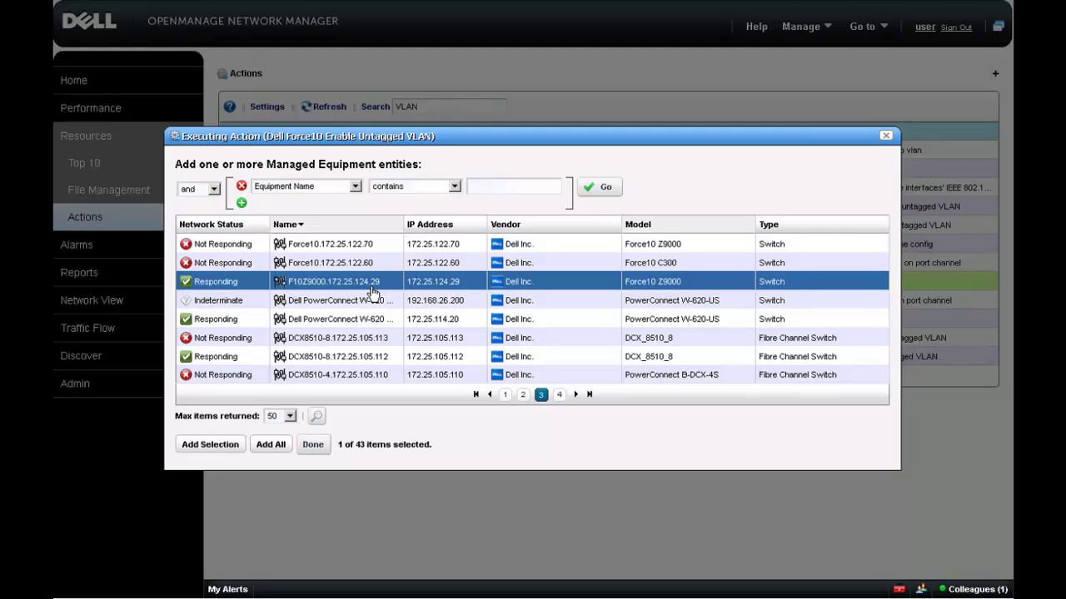
click(210, 445)
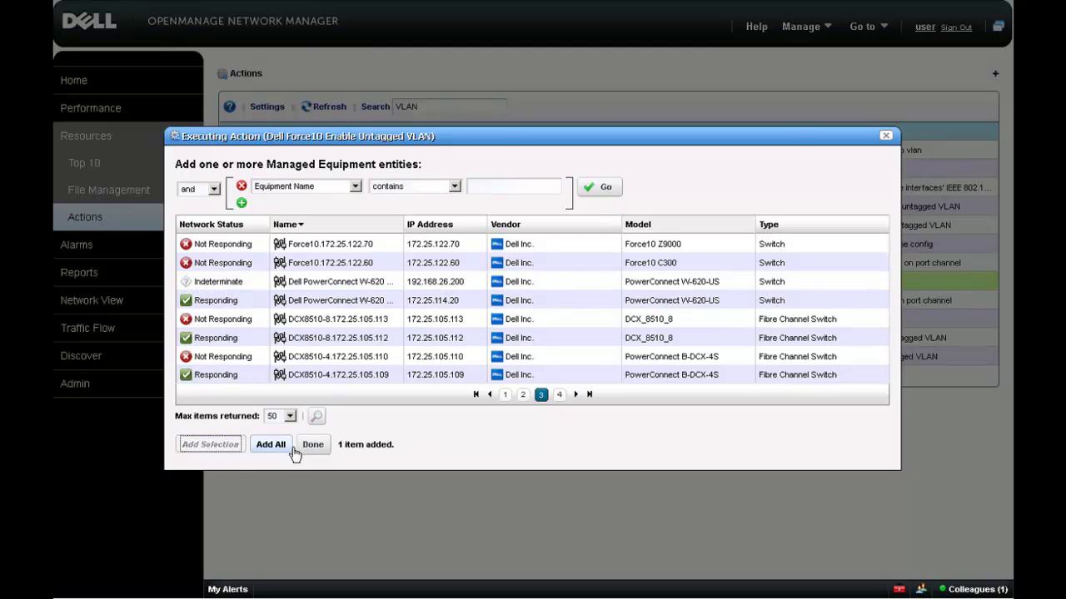
Step: Finish target selection and run the Enable Untagged VLAN action
click(312, 445)
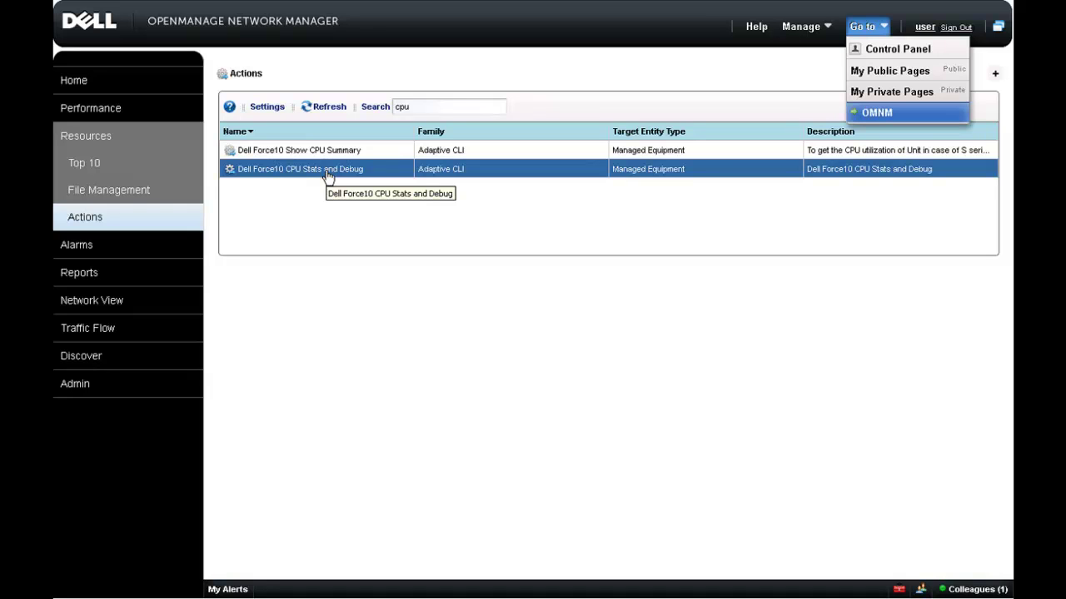
right_click(328, 175)
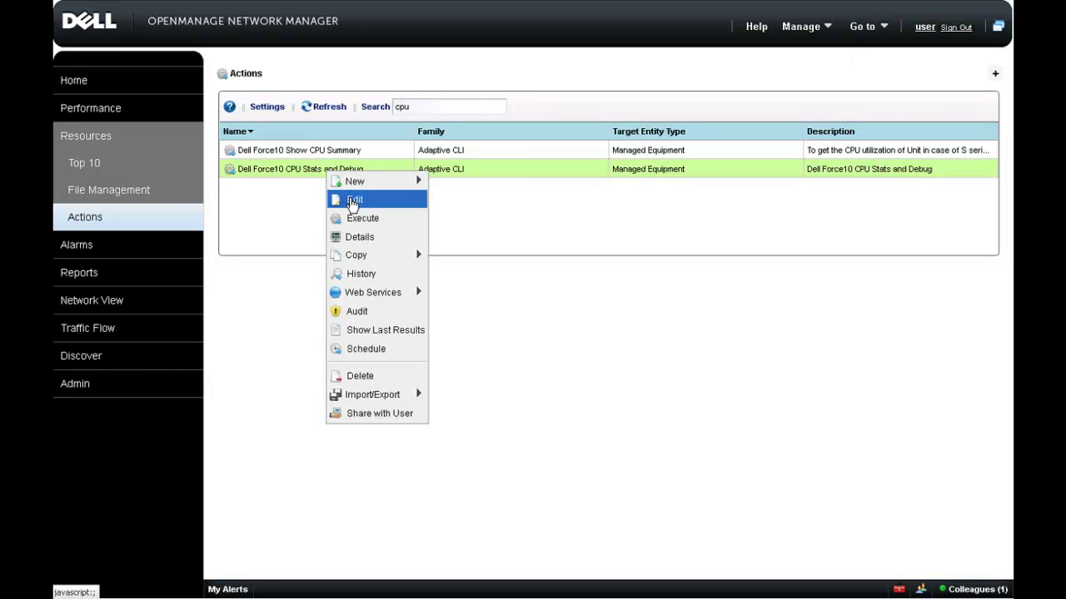
click(353, 201)
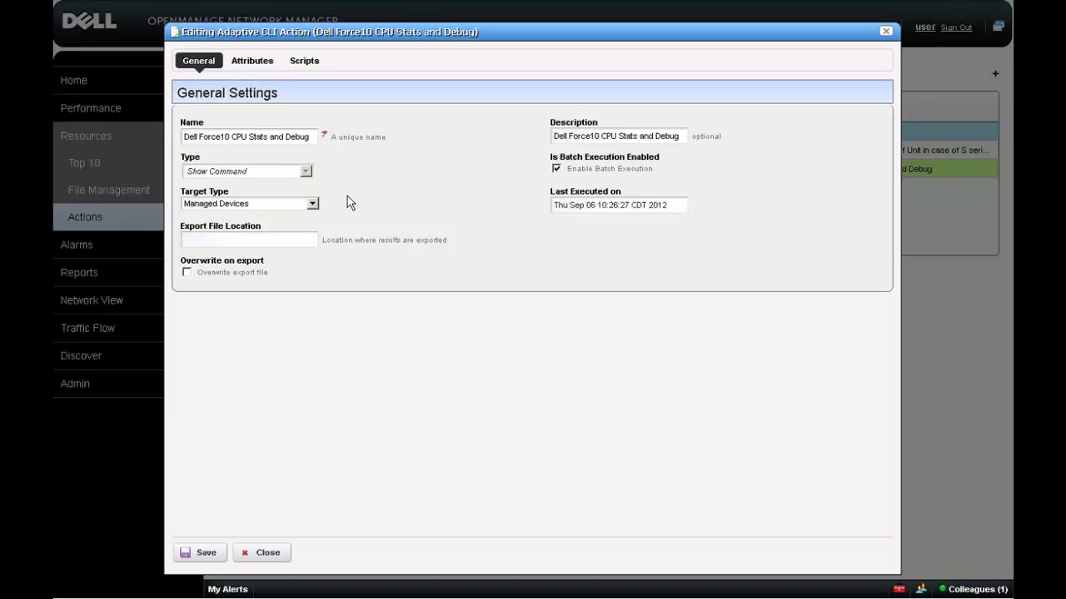
click(316, 71)
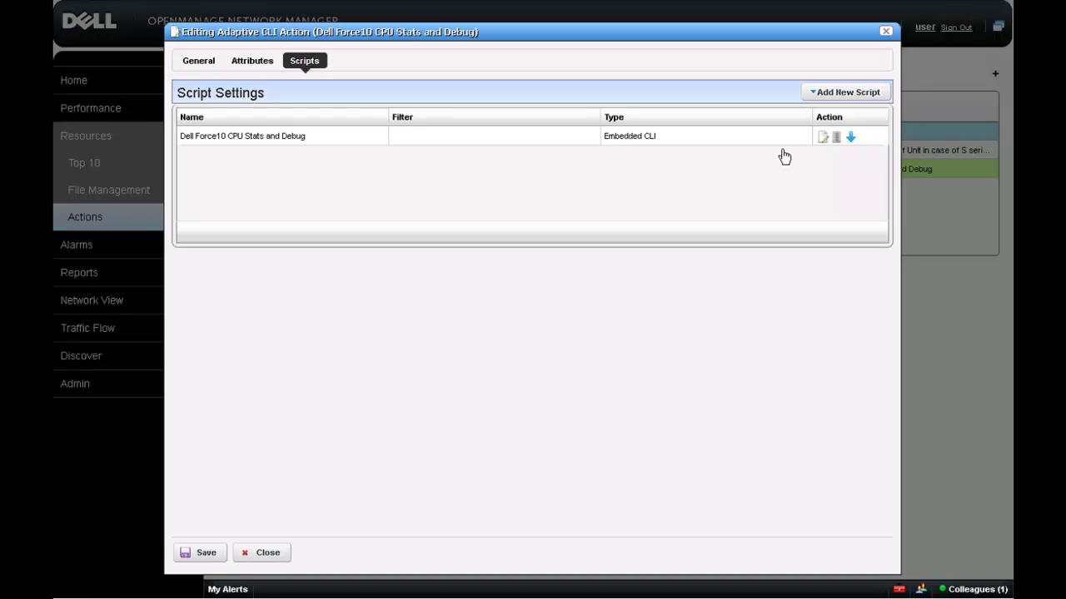
click(823, 138)
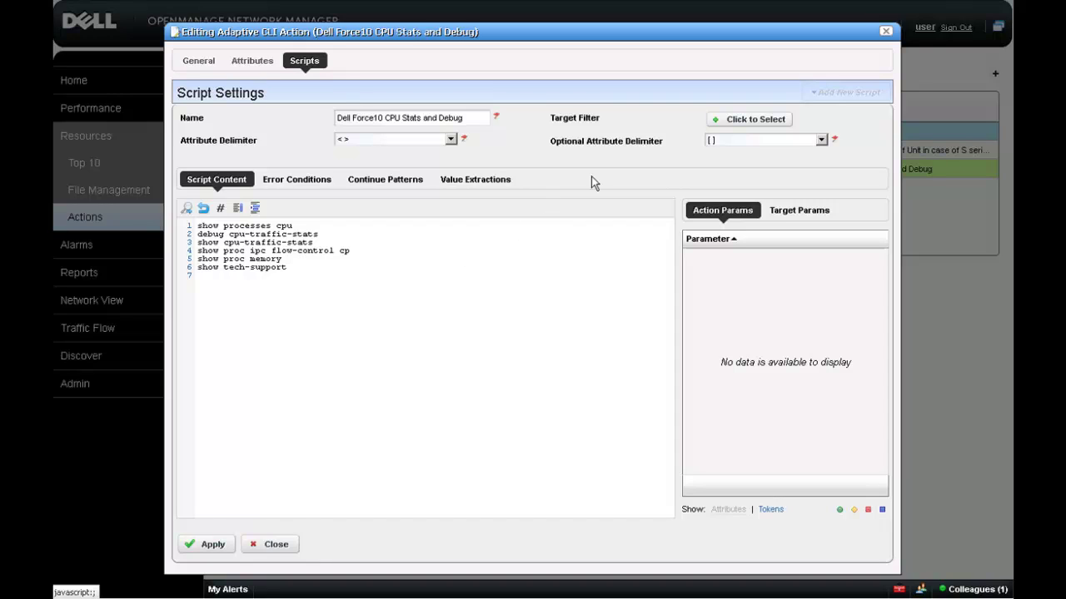
click(886, 32)
Step: Execute the Dell Force10 CPU Stats and Debug action
click(445, 178)
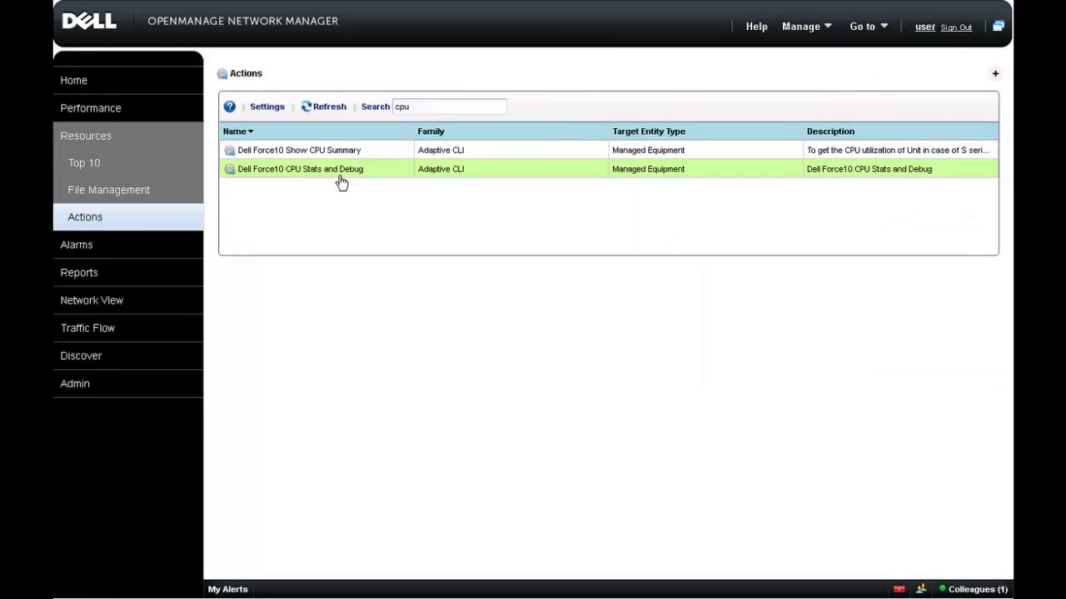
click(313, 177)
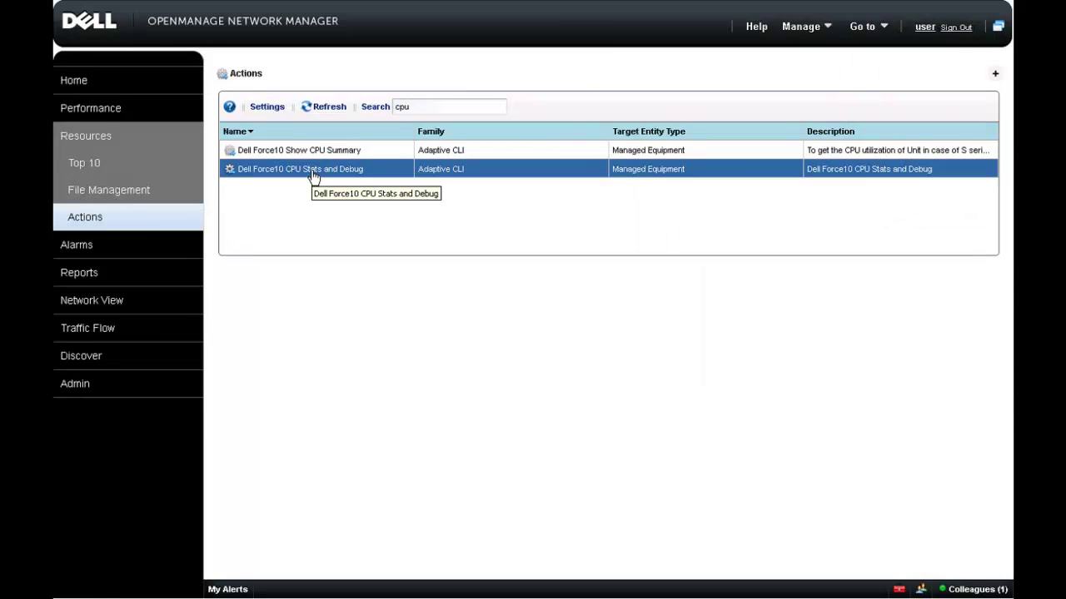
right_click(313, 175)
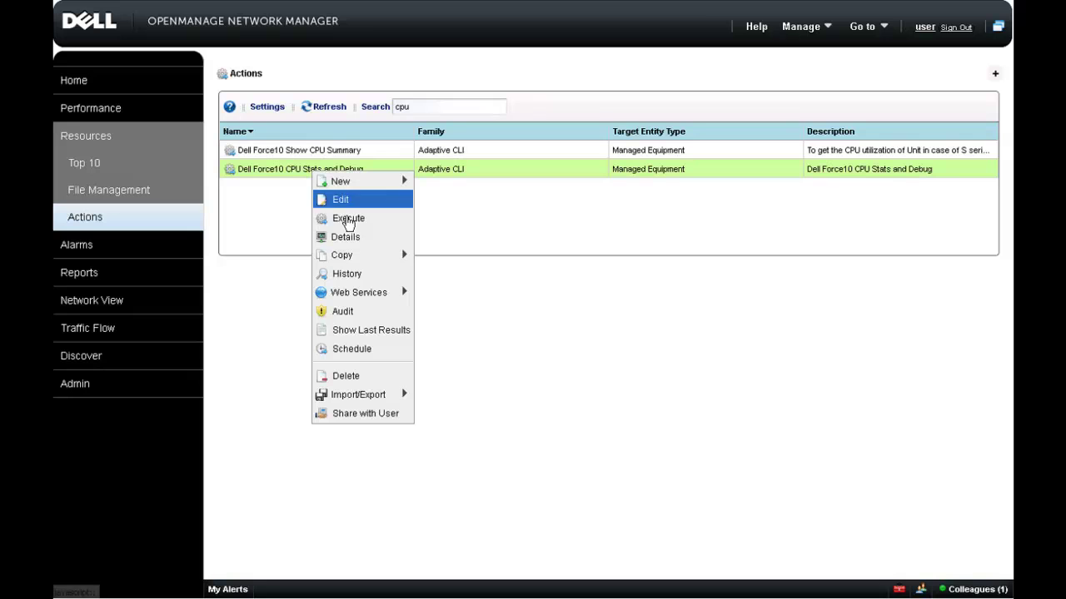
click(348, 218)
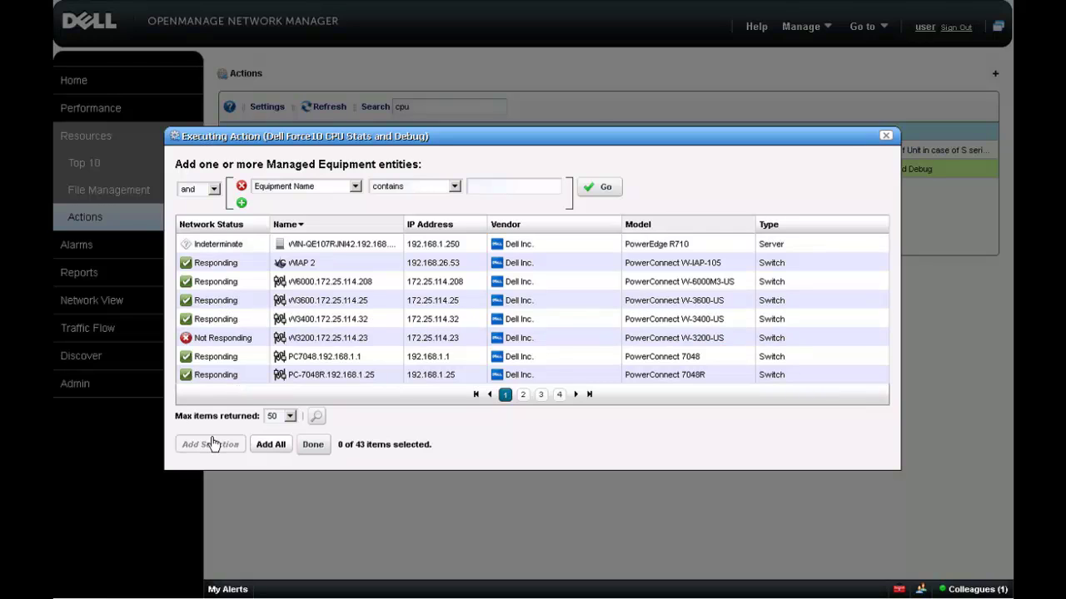
Step: Add F10Z9000.172.25.124.29 from equipment page 3 as target and run the action
click(540, 394)
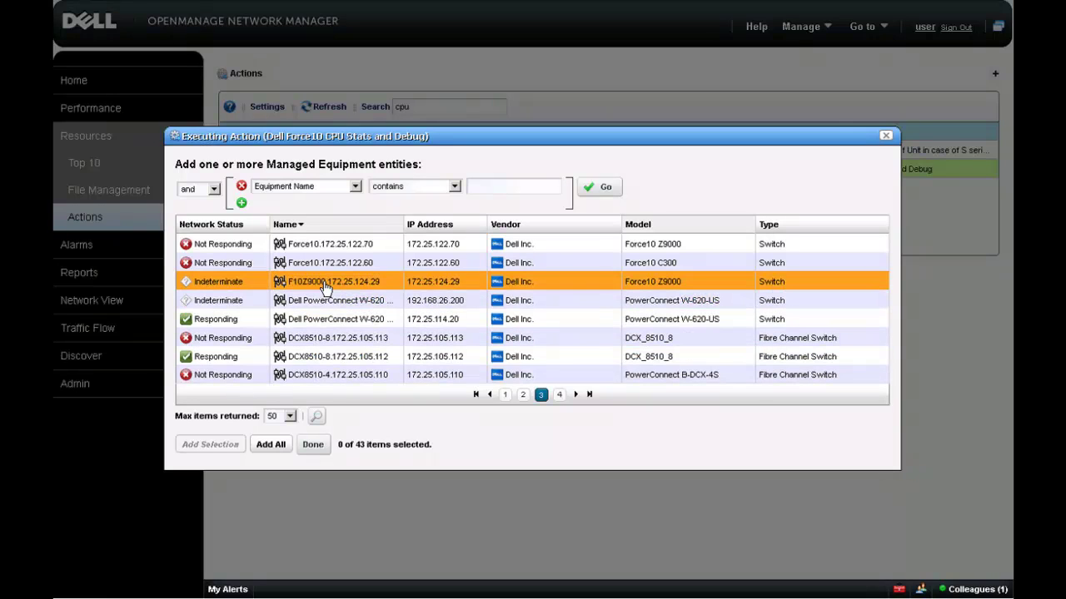
click(325, 286)
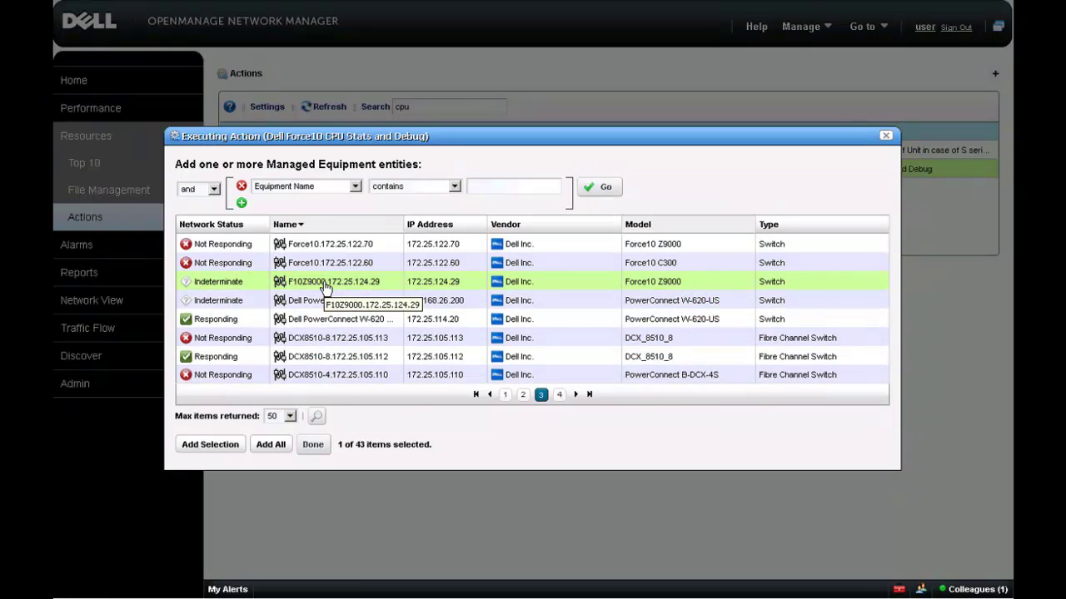
click(210, 446)
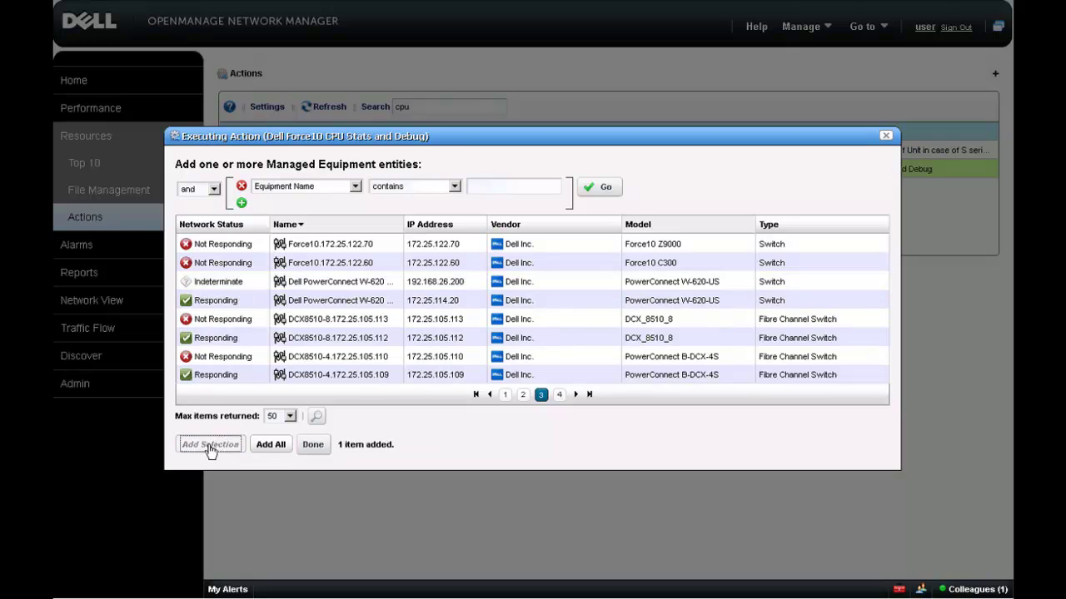
click(313, 446)
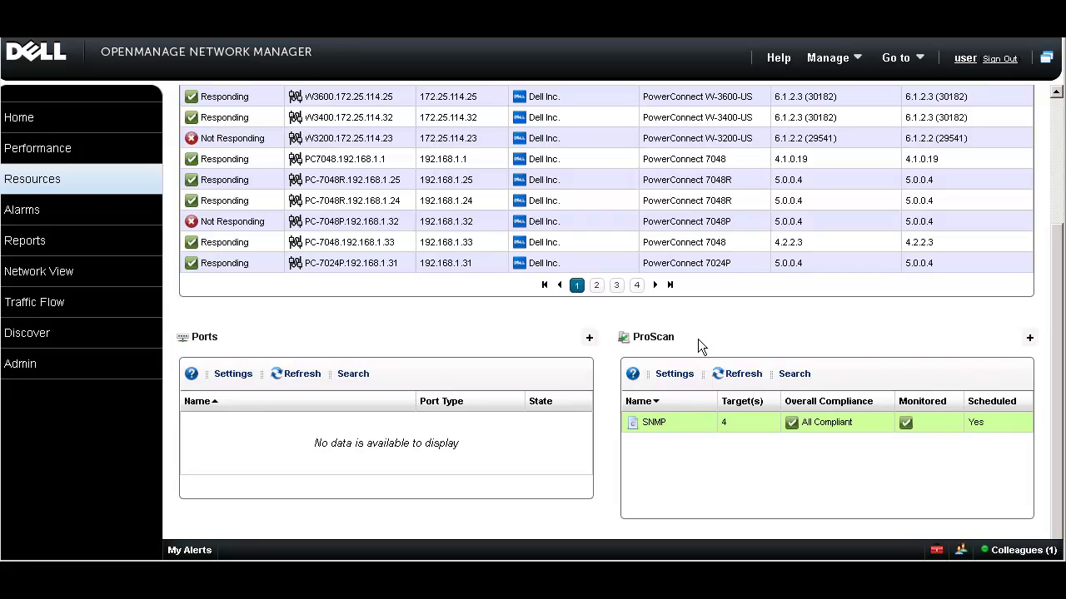
Step: Review the SNMP ProScan policy's Criteria tab in its editor, then close without changes
click(692, 427)
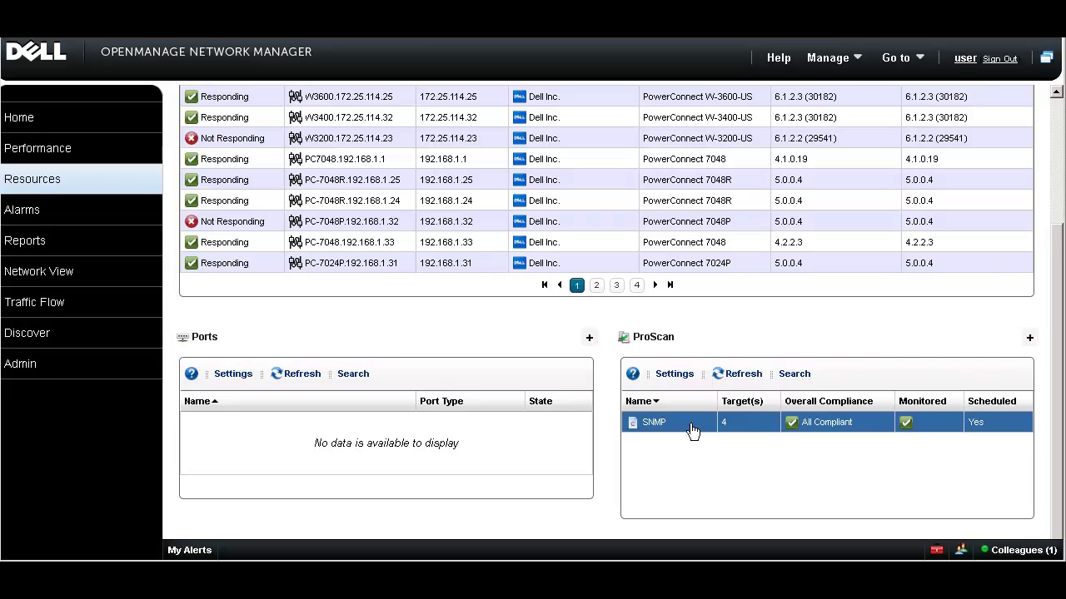
right_click(692, 429)
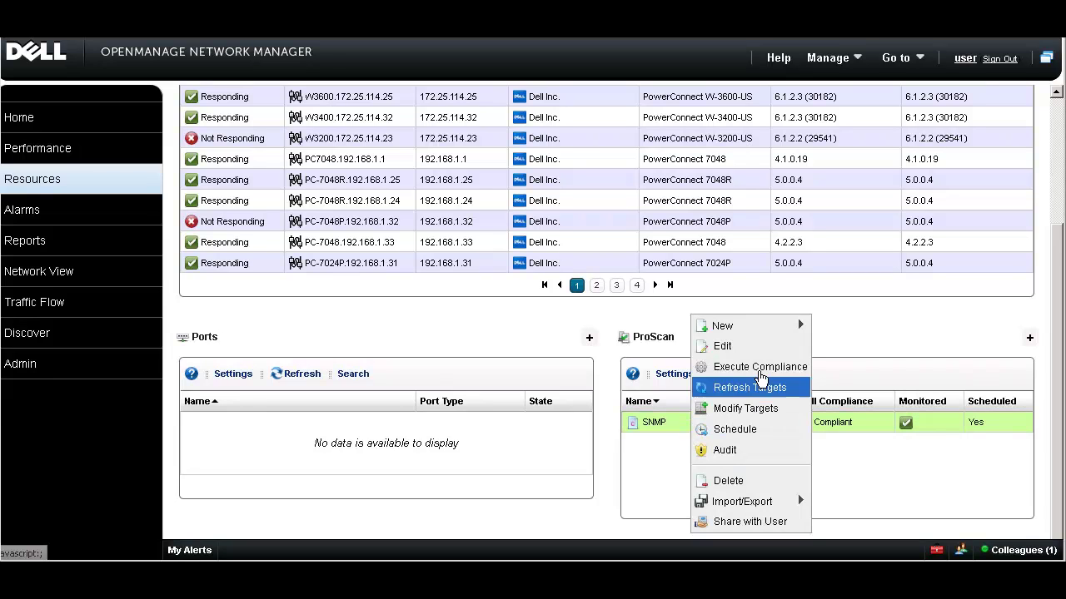
click(757, 348)
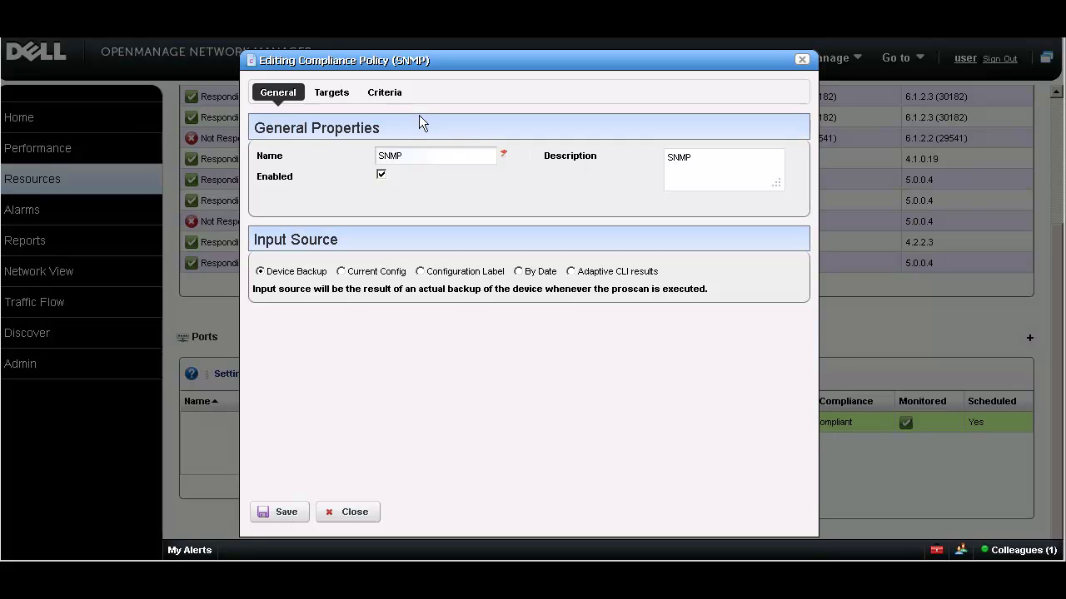
click(385, 93)
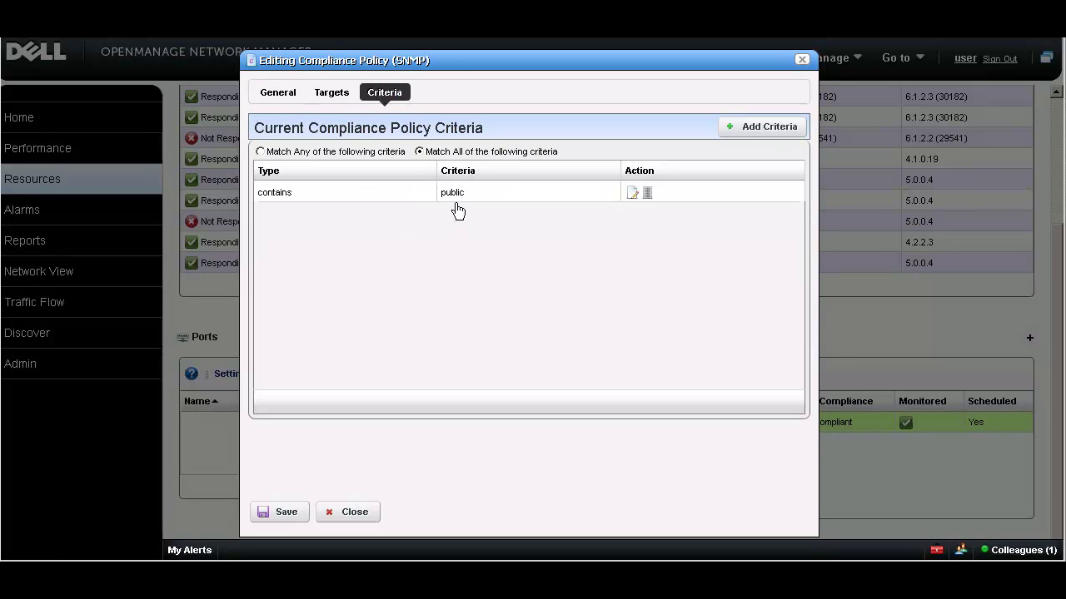
click(800, 62)
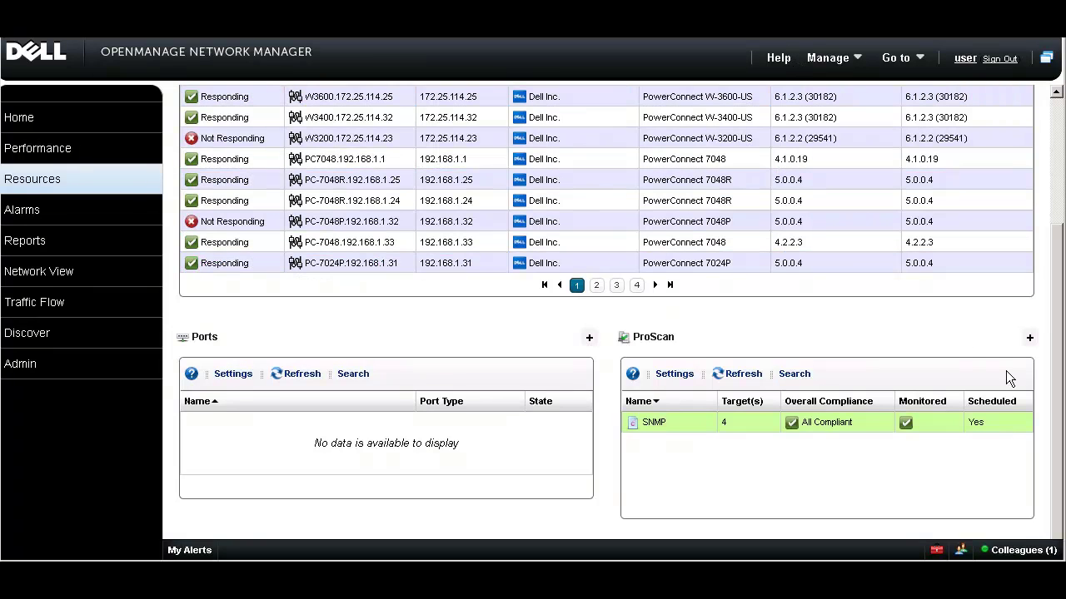
click(1011, 425)
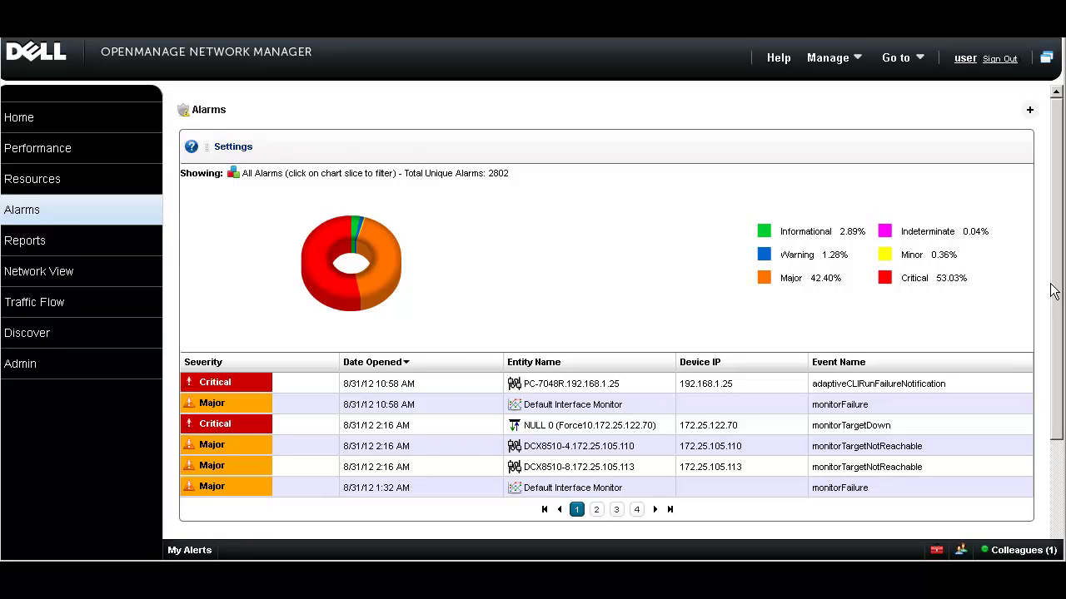
drag(1053, 290, 1051, 431)
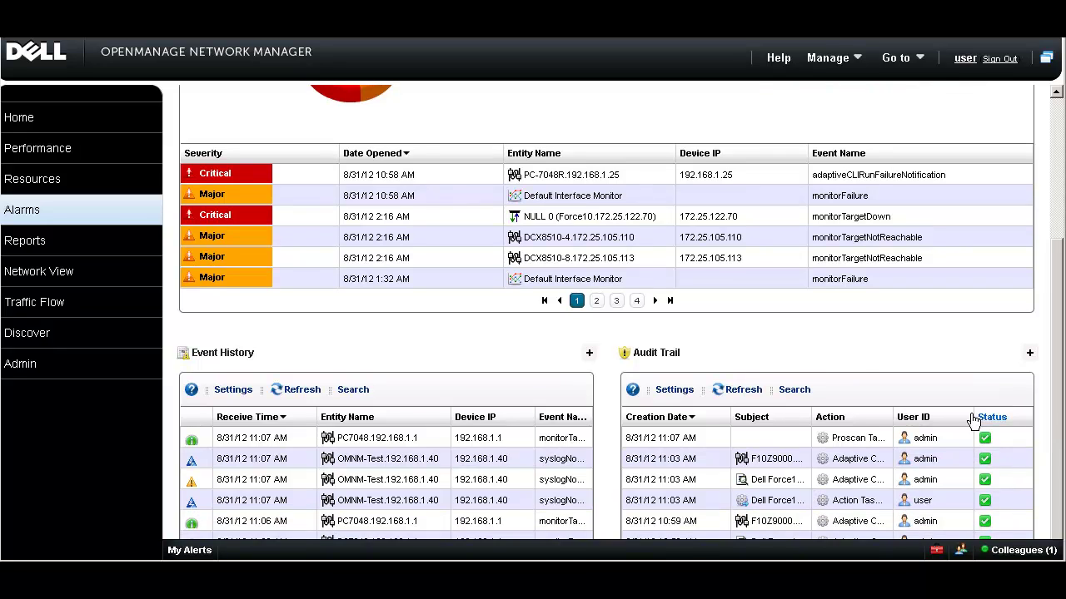
click(425, 274)
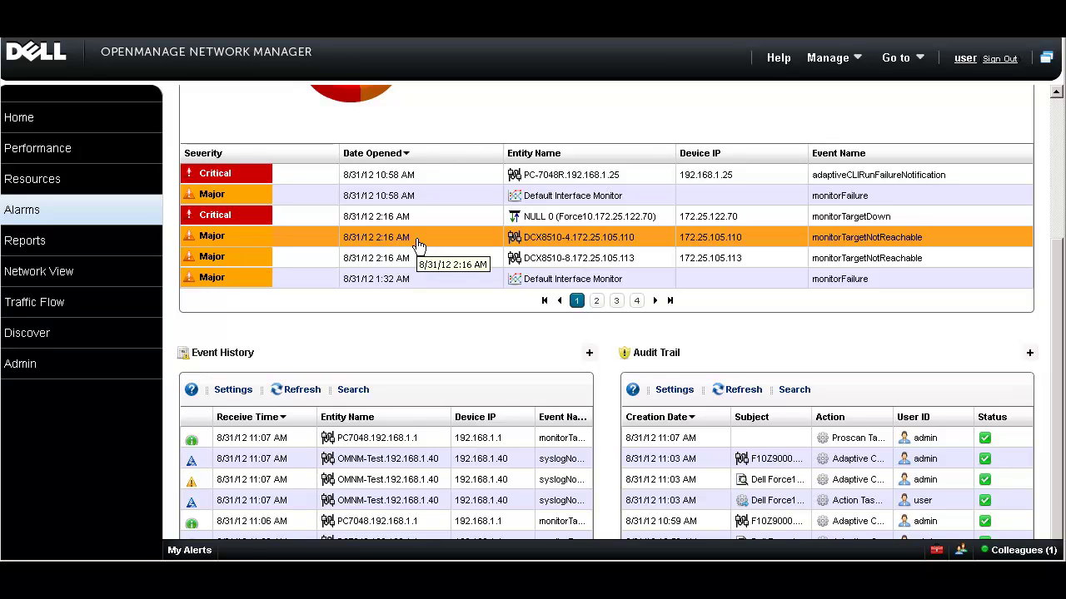
right_click(417, 241)
mouse_move(476, 339)
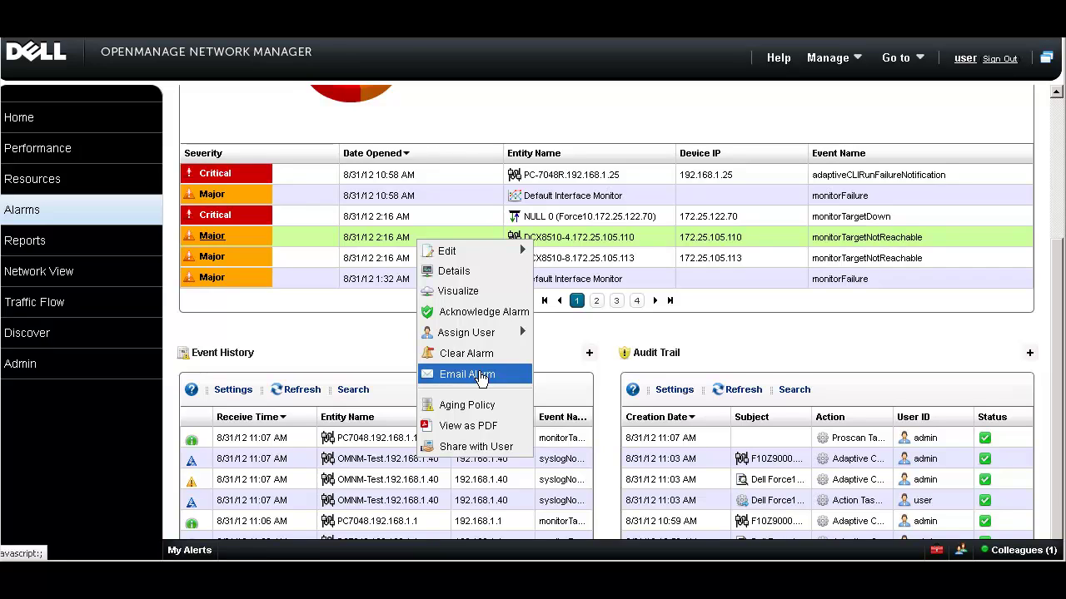
mouse_move(45, 277)
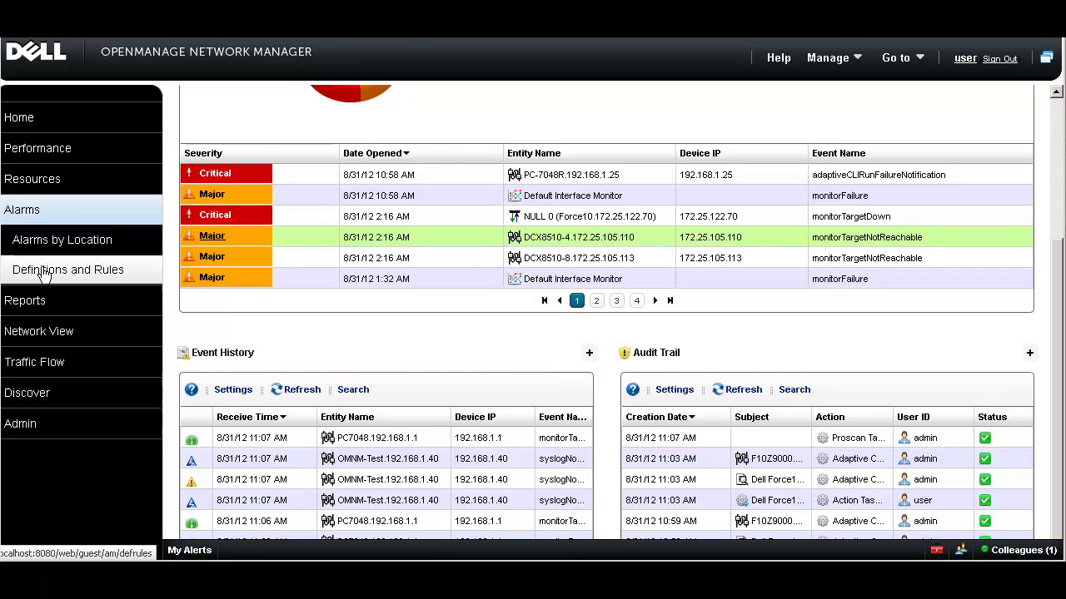
click(44, 277)
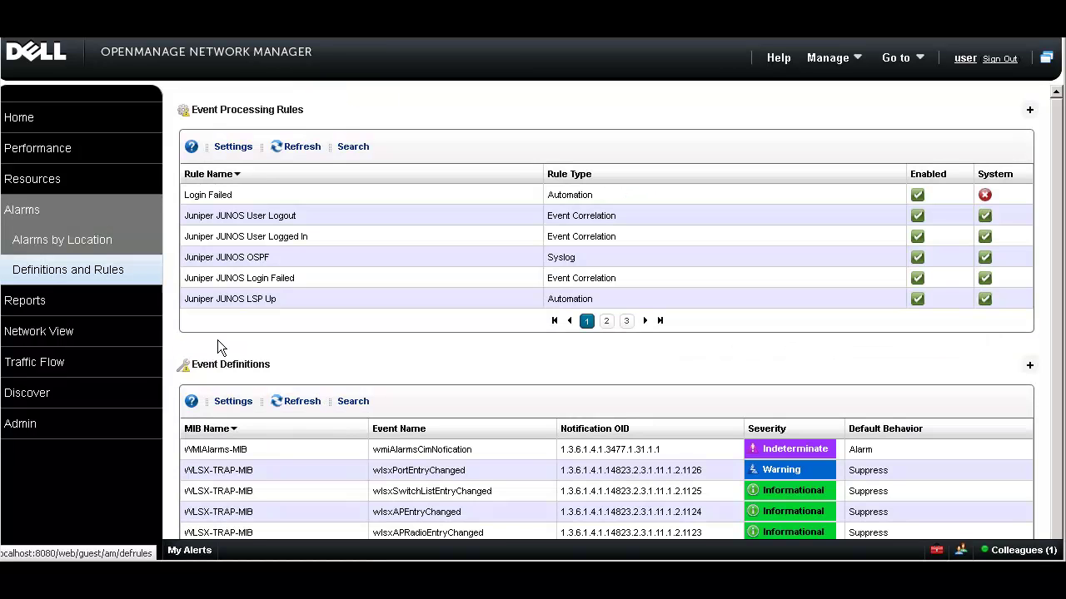
click(434, 471)
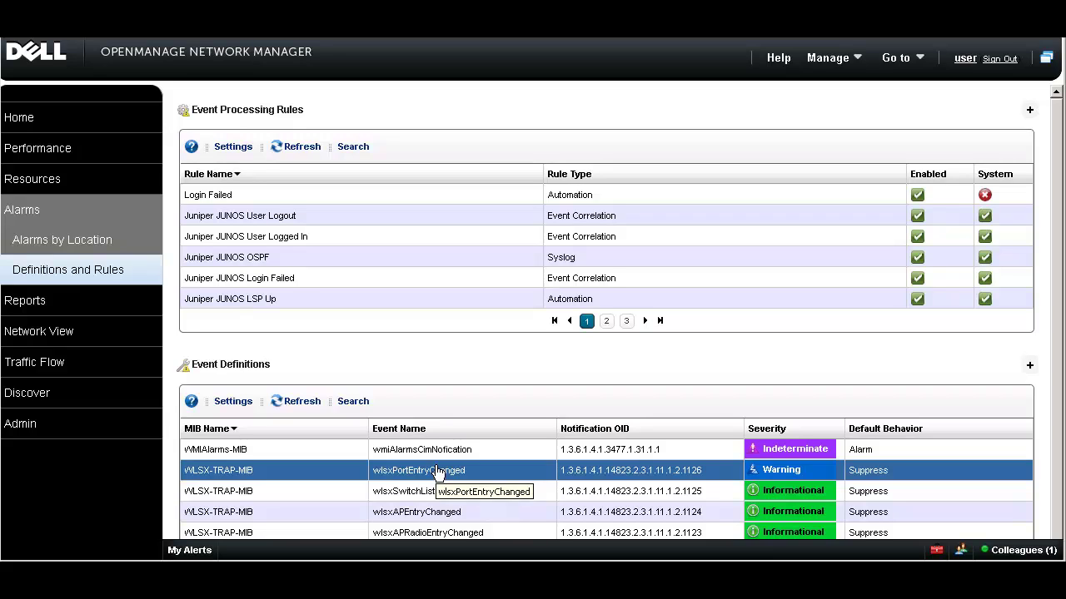
right_click(438, 472)
mouse_move(450, 471)
mouse_move(501, 458)
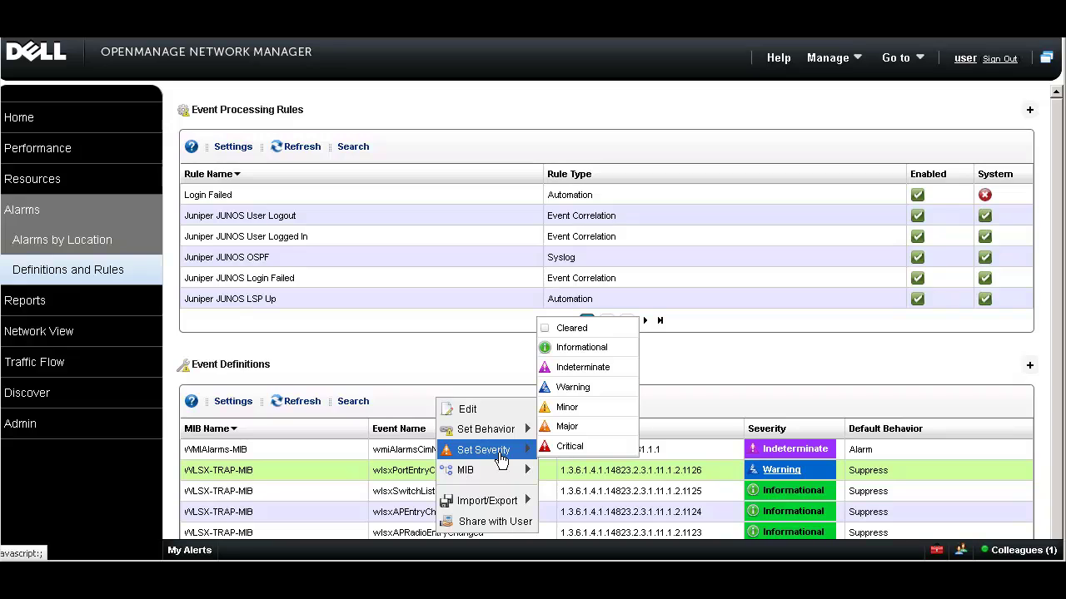
mouse_move(507, 439)
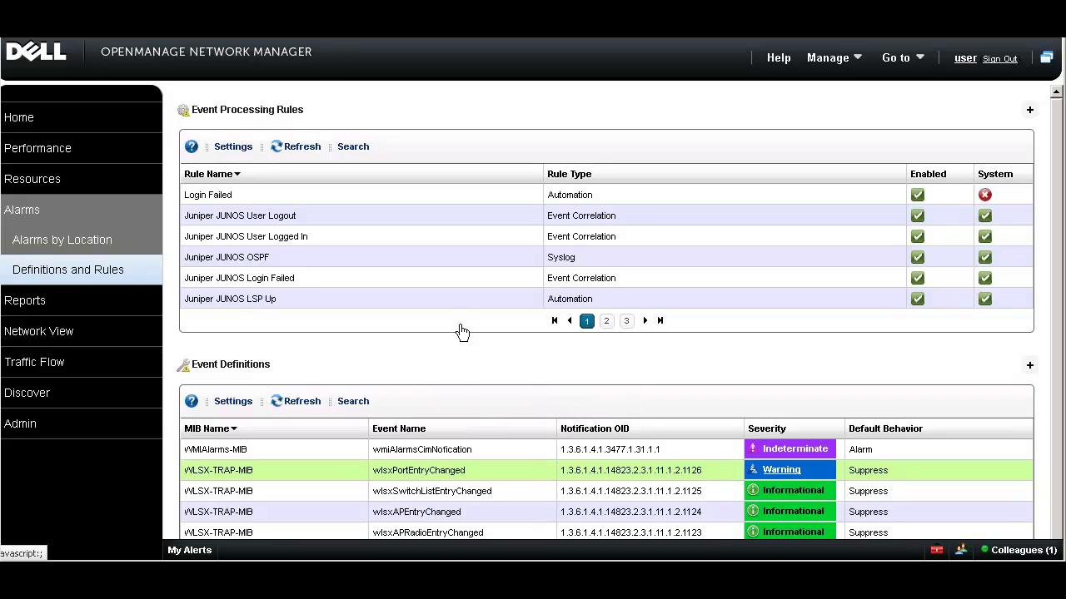
Step: Browse the Login Failed rule's New > Pre-Processing context submenu
right_click(483, 207)
mouse_move(501, 209)
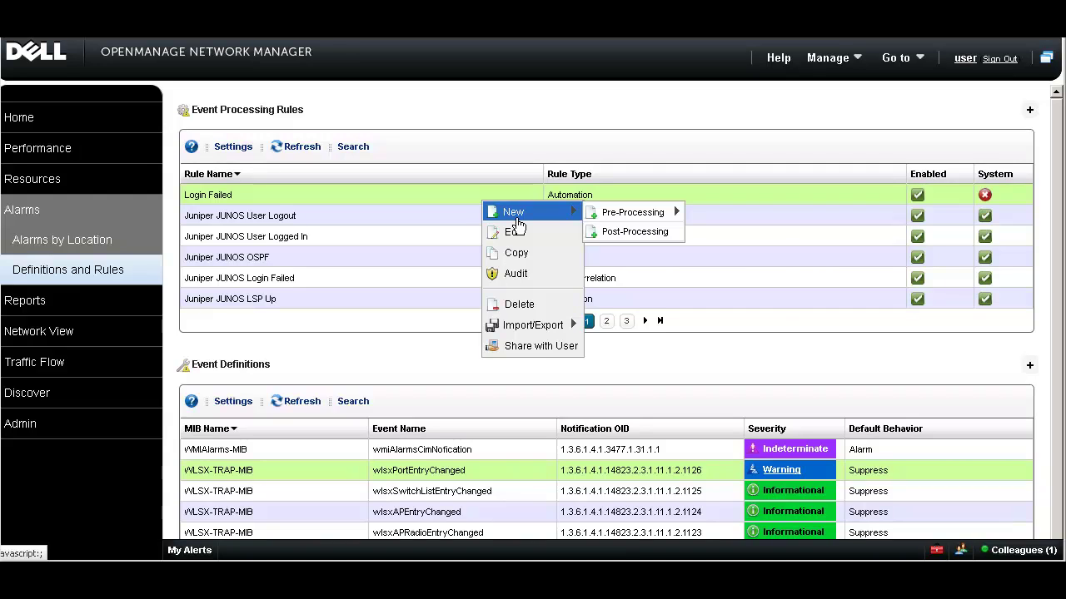
mouse_move(620, 216)
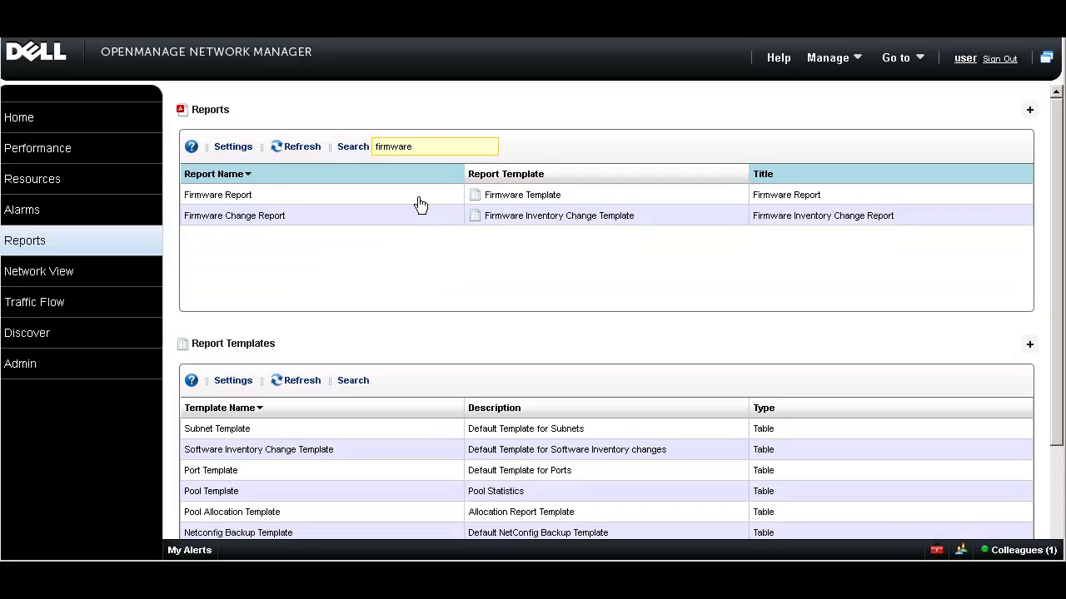
Step: Execute the Firmware Report and bring up the Alert/Action History
right_click(252, 200)
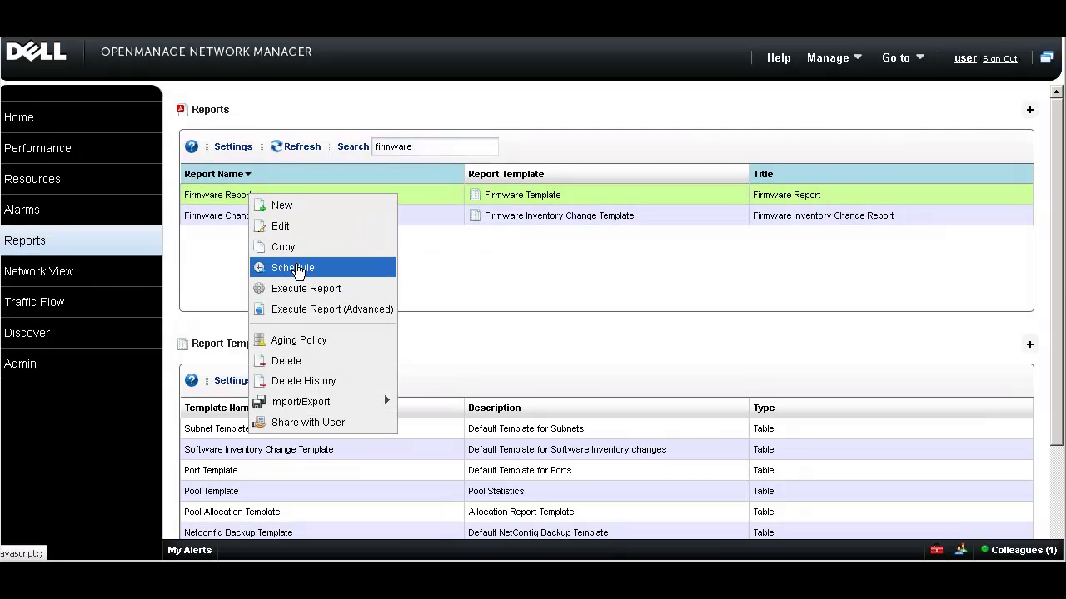
click(297, 289)
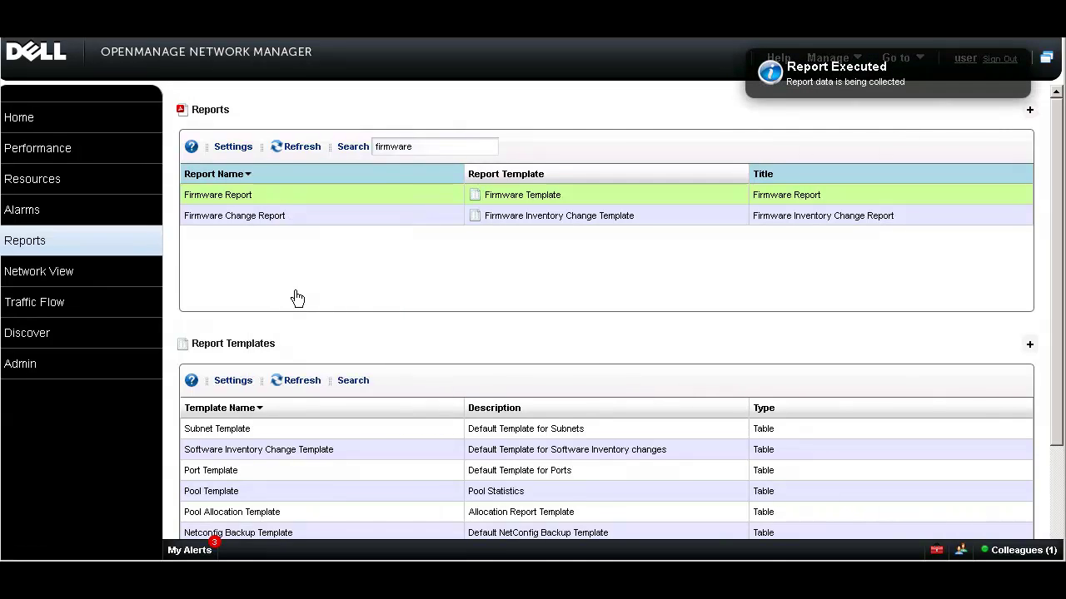
click(204, 550)
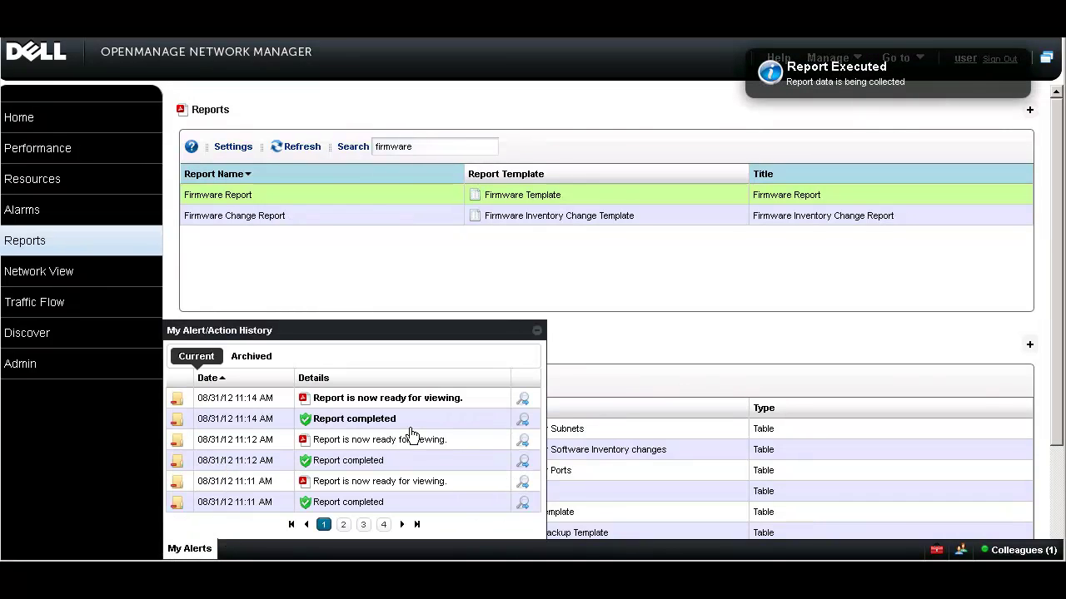
Step: View the generated Firmware Report PDF from the first alert row, then close it
click(523, 398)
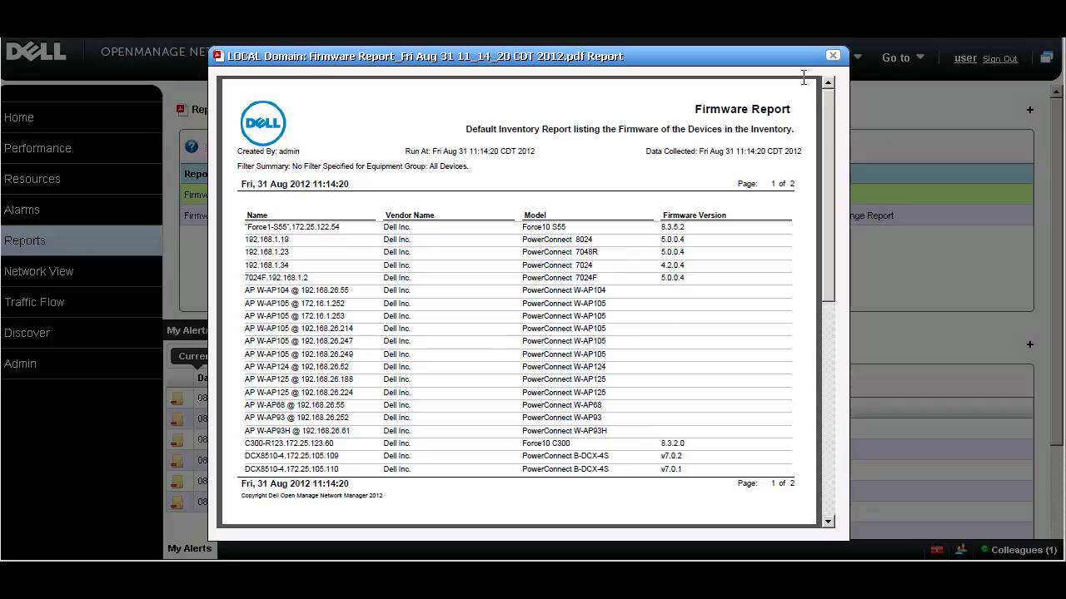
click(832, 56)
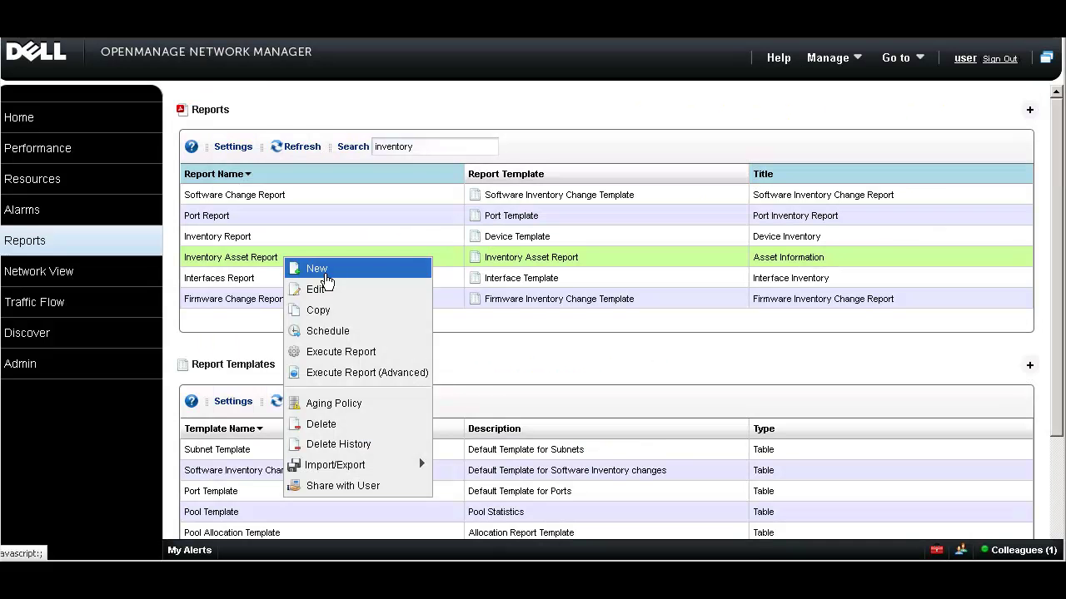
Step: Execute the Inventory Asset Report and view its generated PDF from My Alerts
click(348, 353)
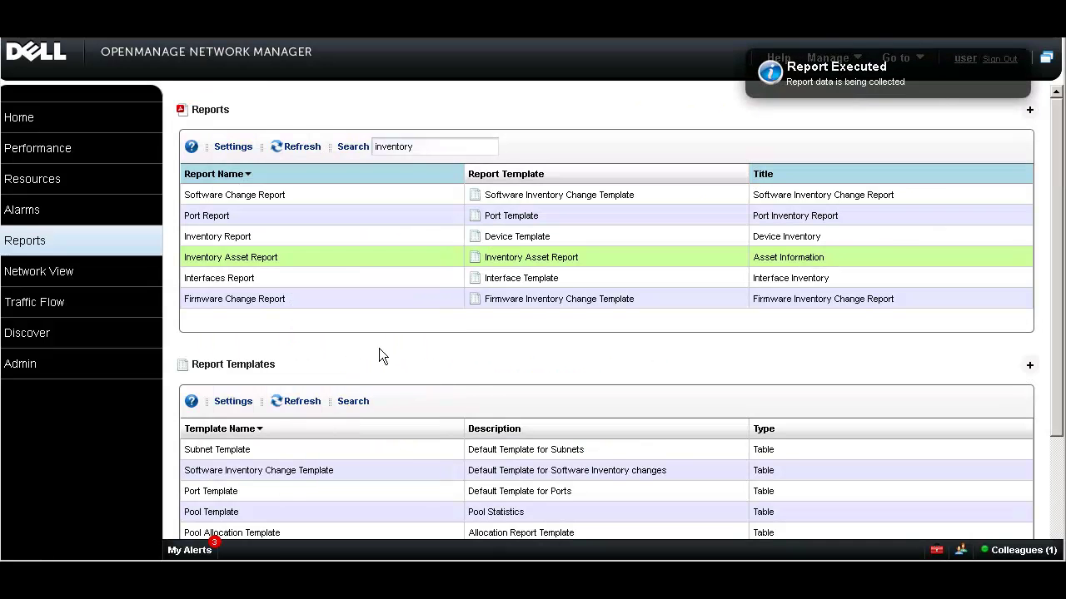
click(190, 549)
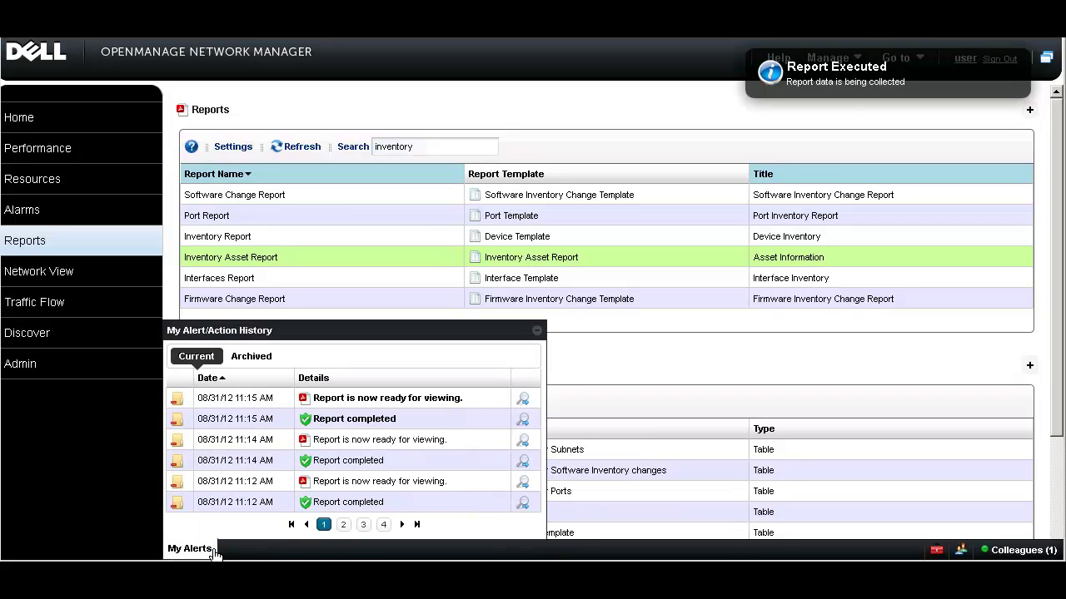
click(521, 398)
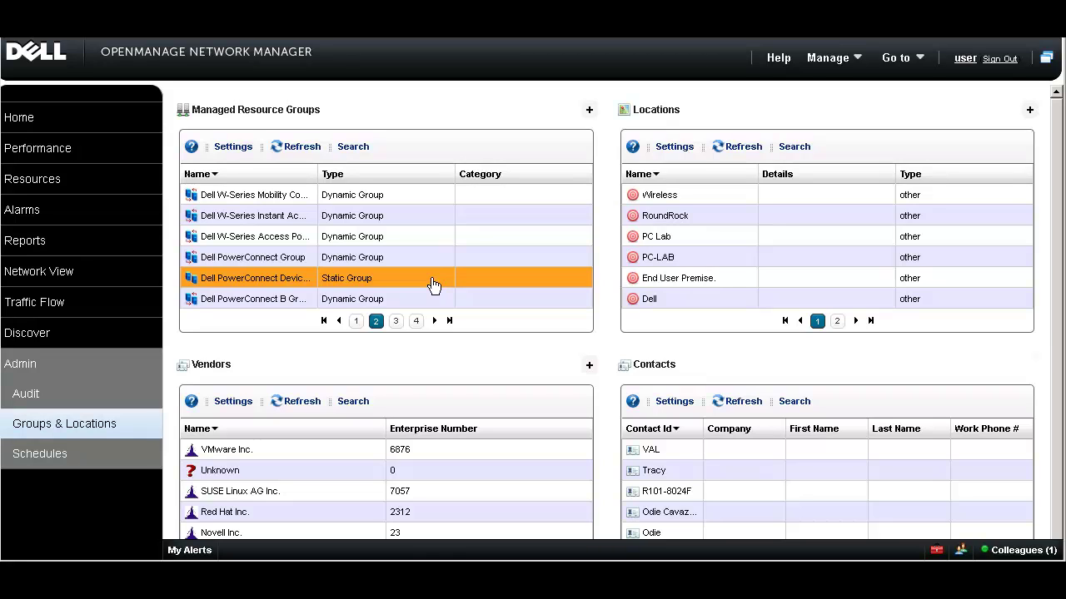
Step: Review the Dell PowerConnect Devices group's switch members, then show resource group page 3
right_click(433, 285)
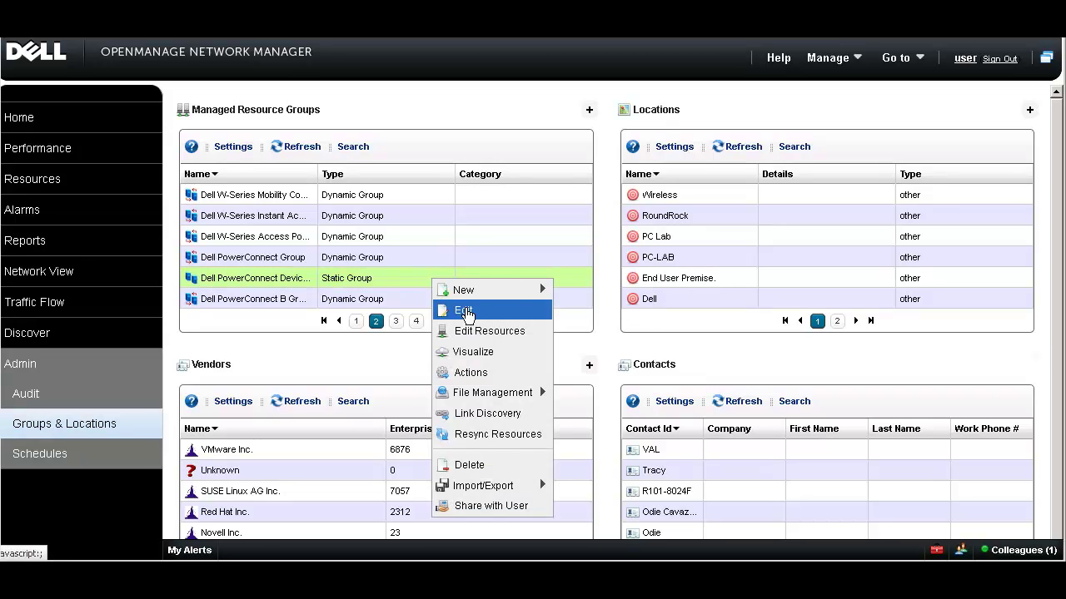
click(465, 308)
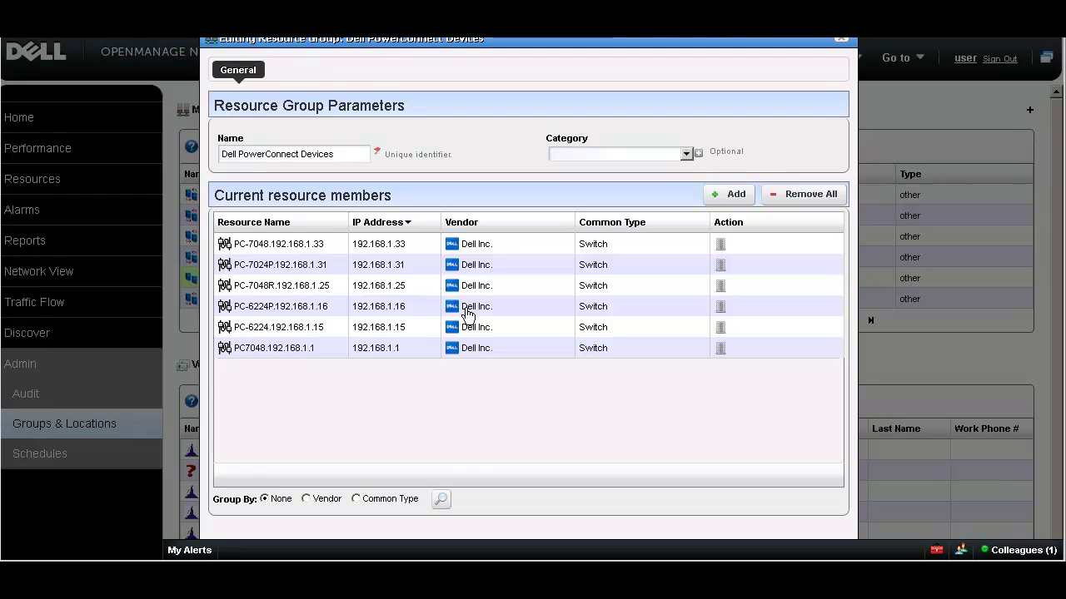
click(839, 45)
click(396, 320)
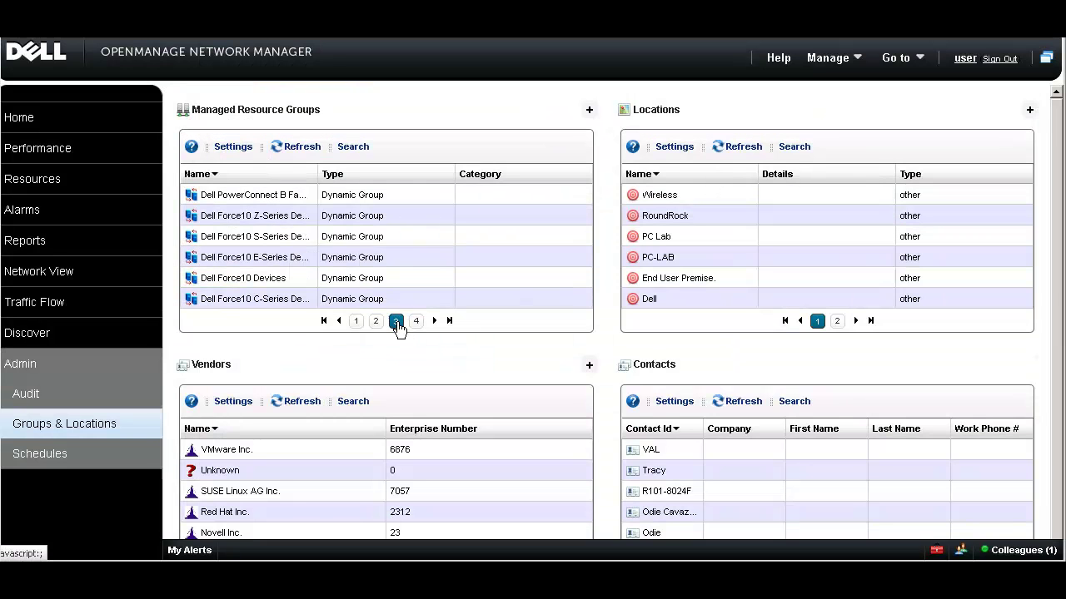
right_click(308, 243)
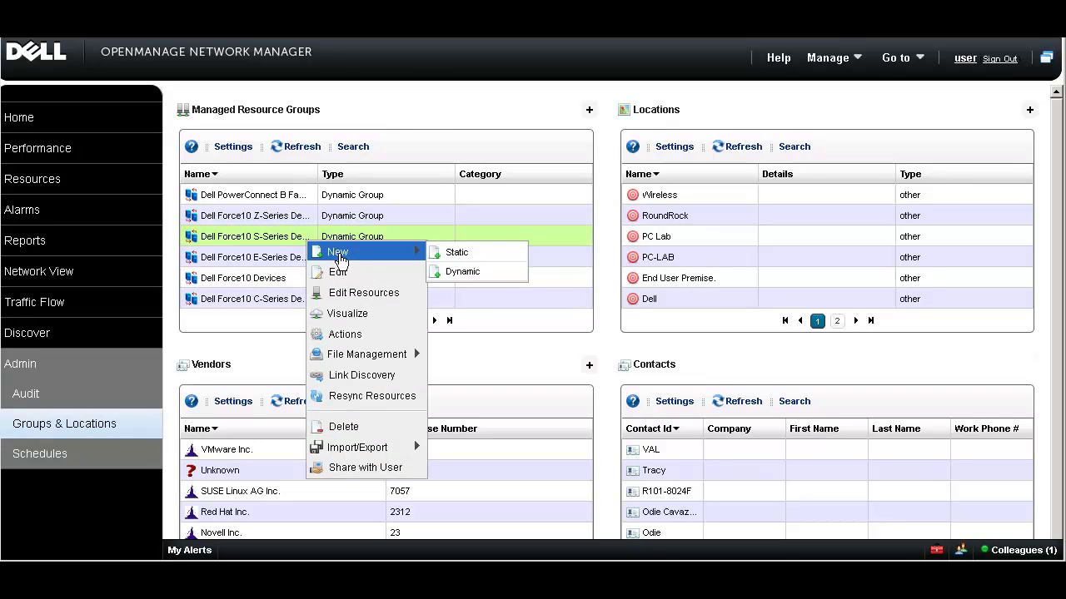
click(341, 272)
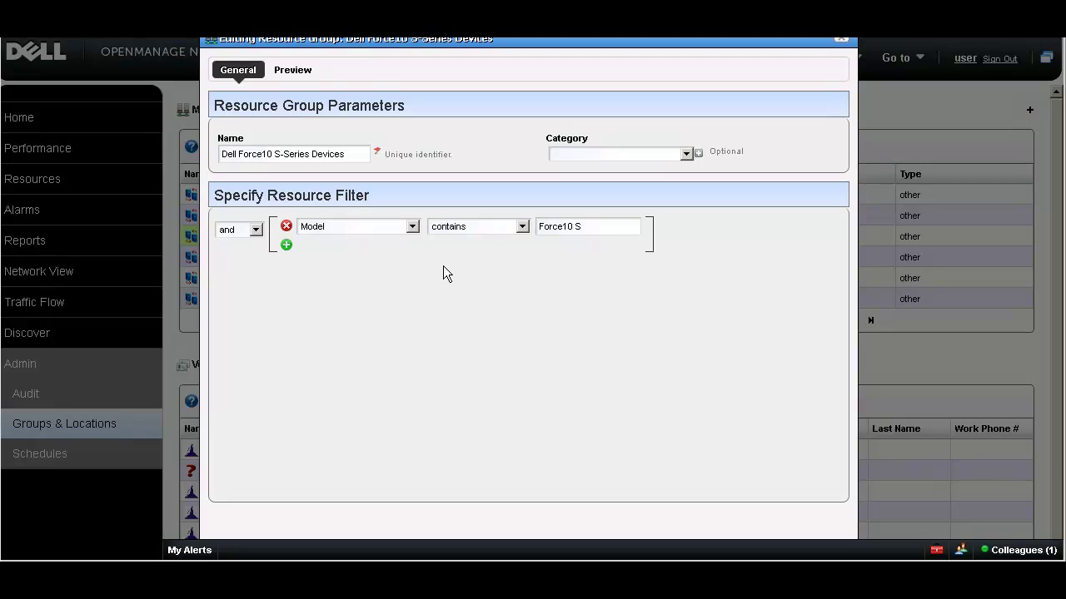
click(840, 41)
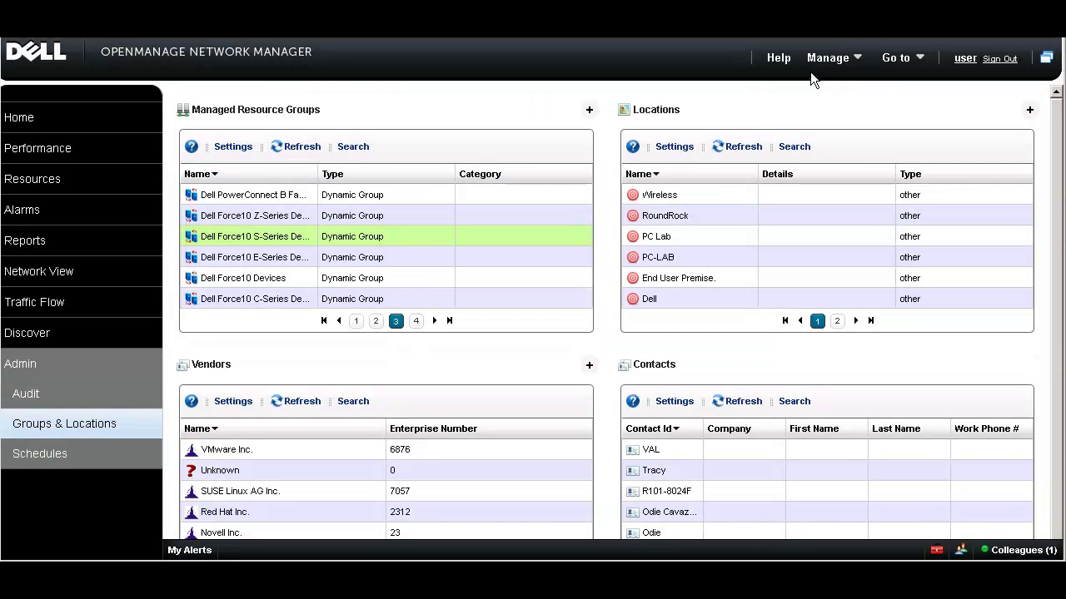
click(262, 240)
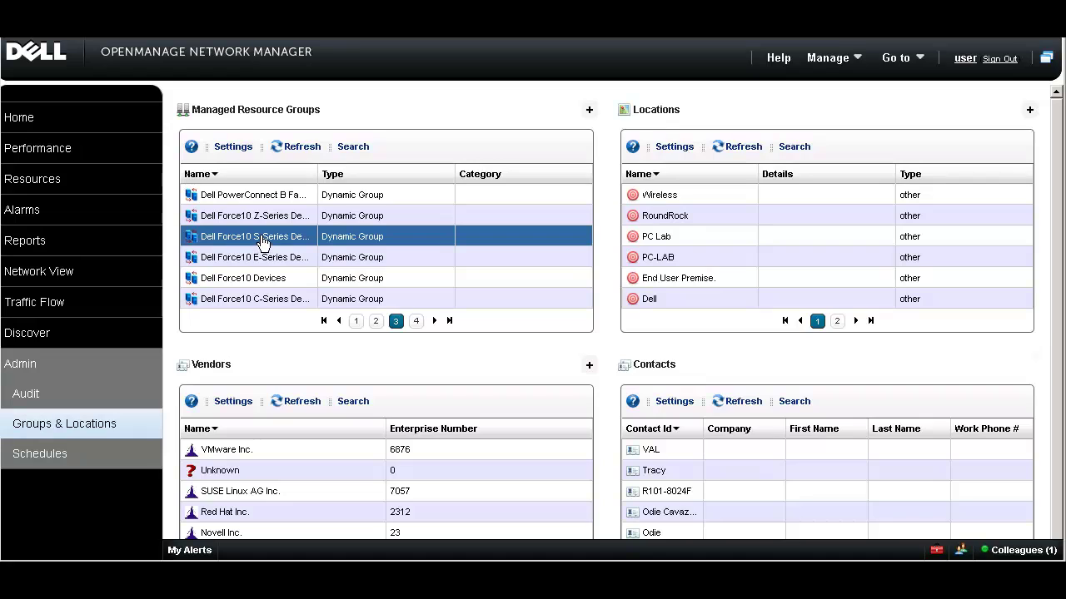
right_click(263, 242)
mouse_move(287, 247)
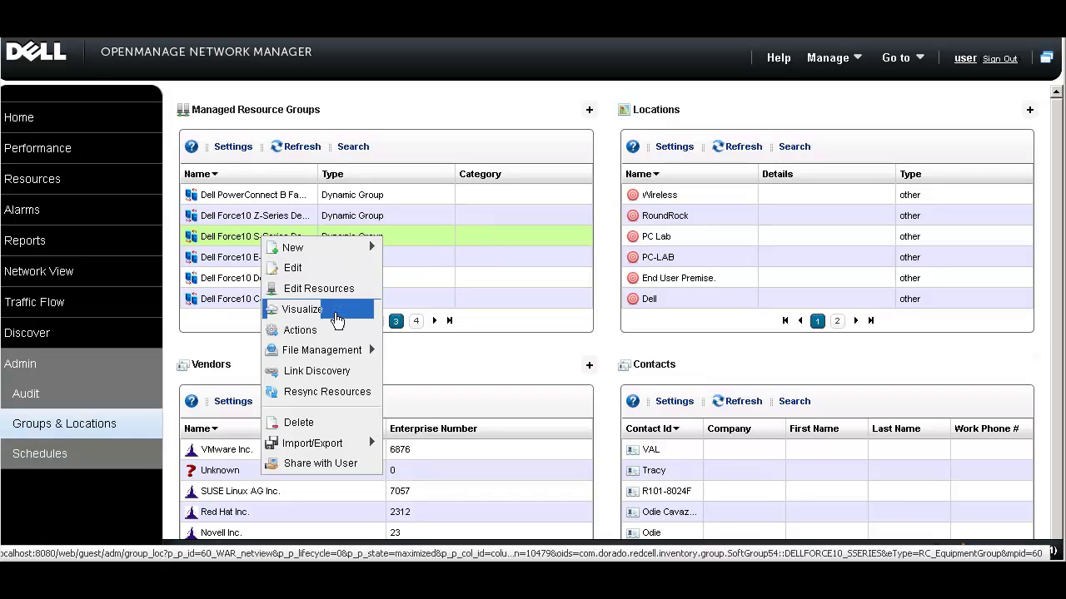
mouse_move(358, 359)
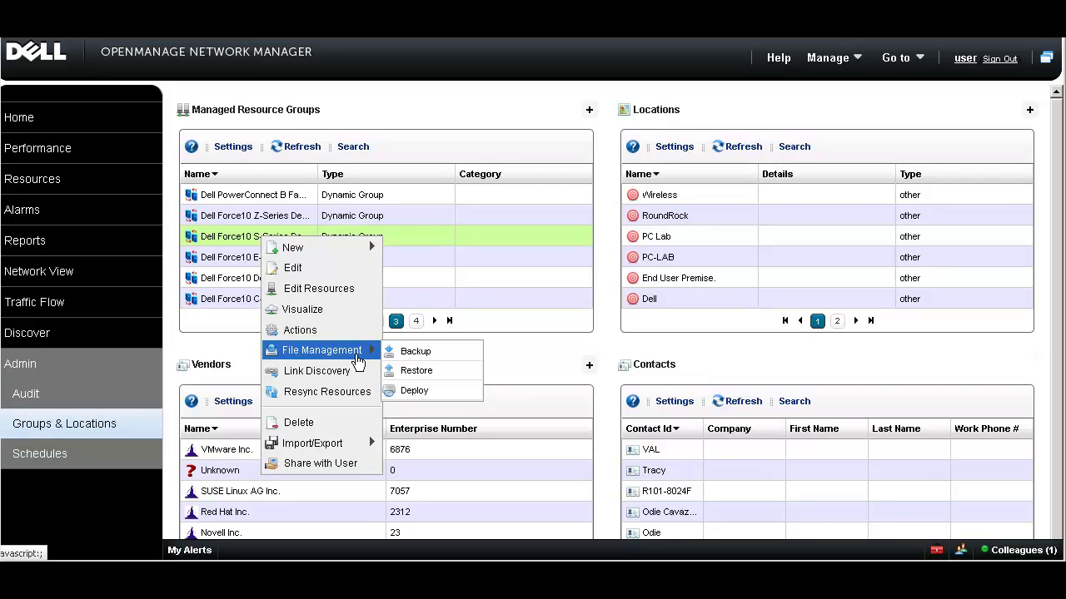
click(62, 456)
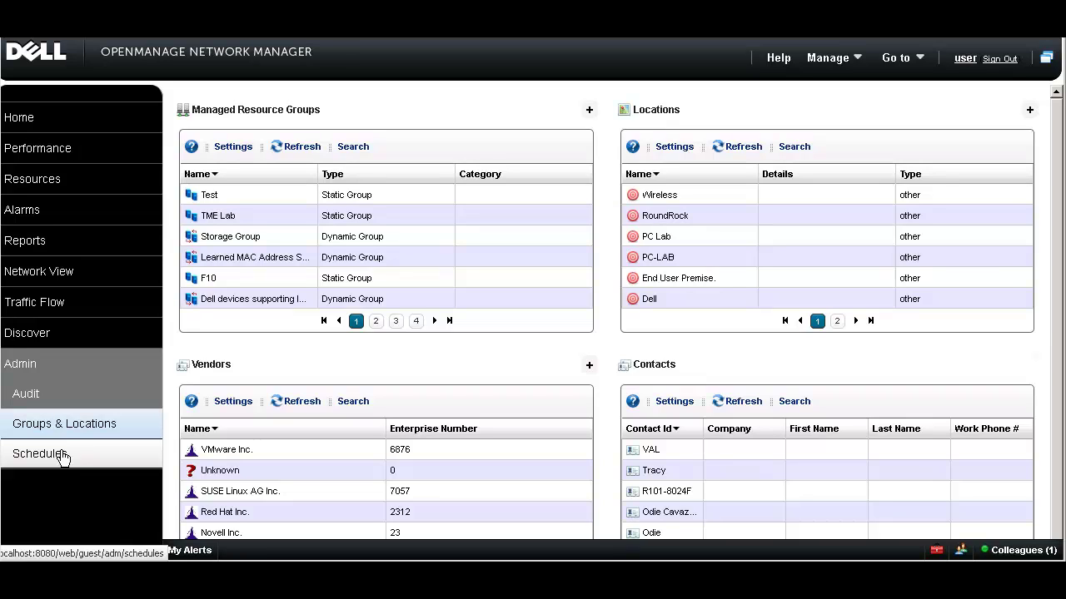
Step: Edit the Network Data Collection schedule to recur on Weekend Day/s
click(63, 456)
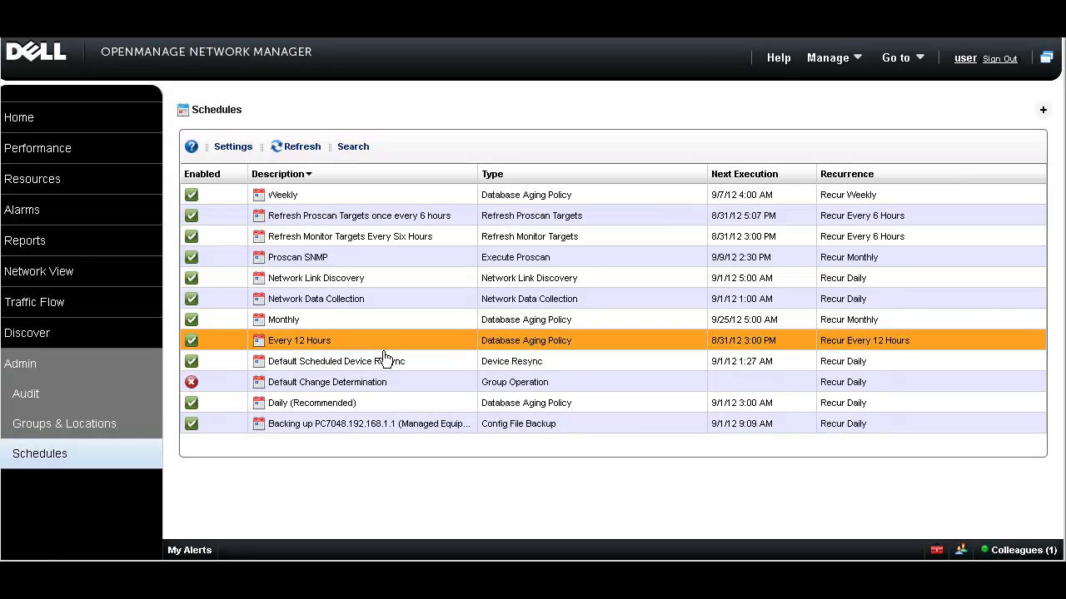
right_click(358, 300)
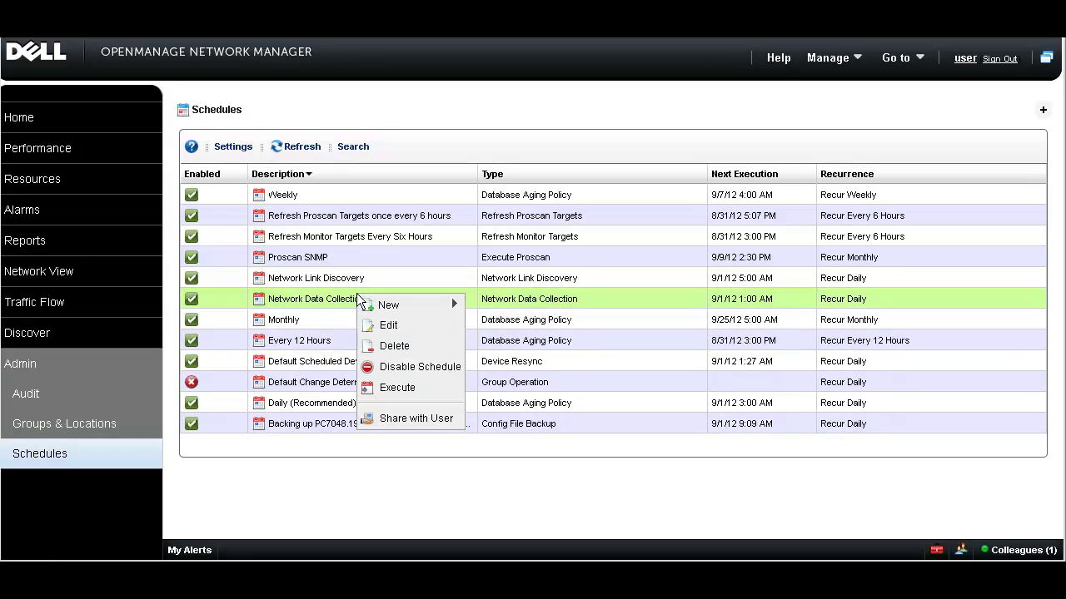
click(358, 299)
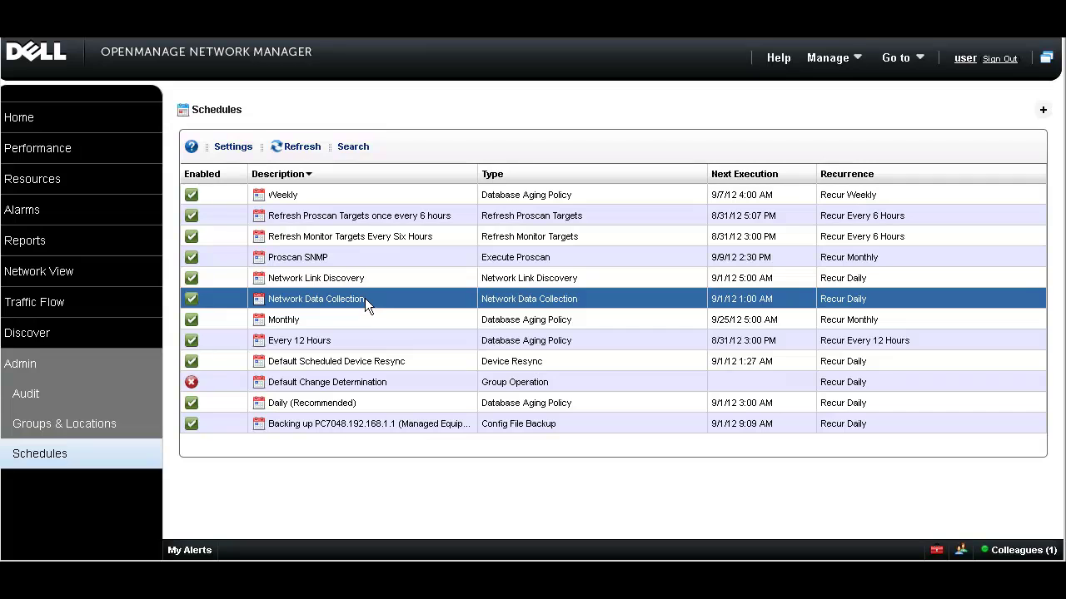
right_click(365, 298)
click(397, 332)
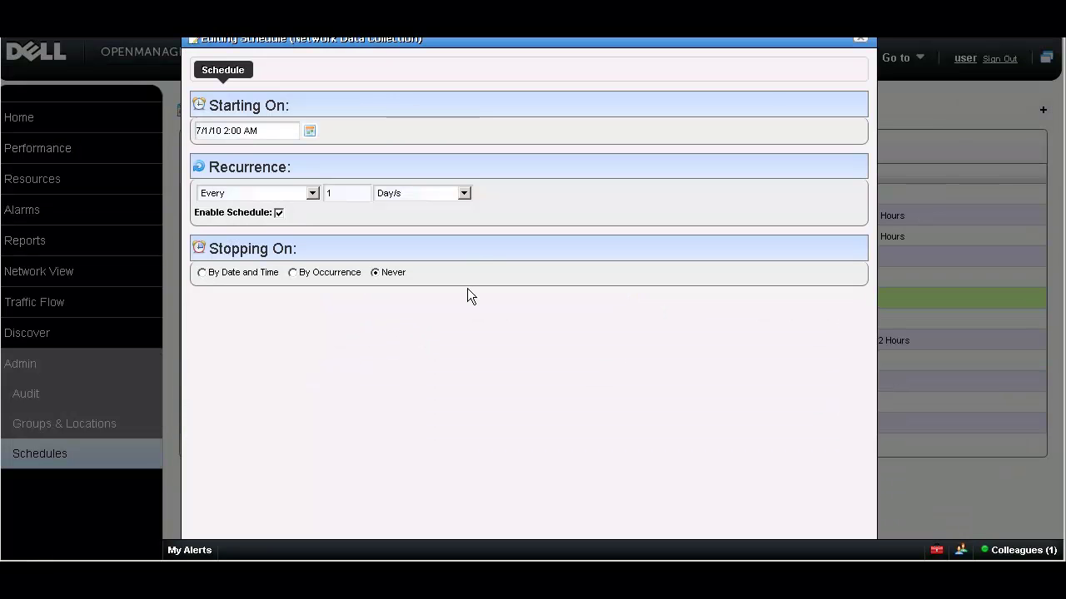
click(463, 194)
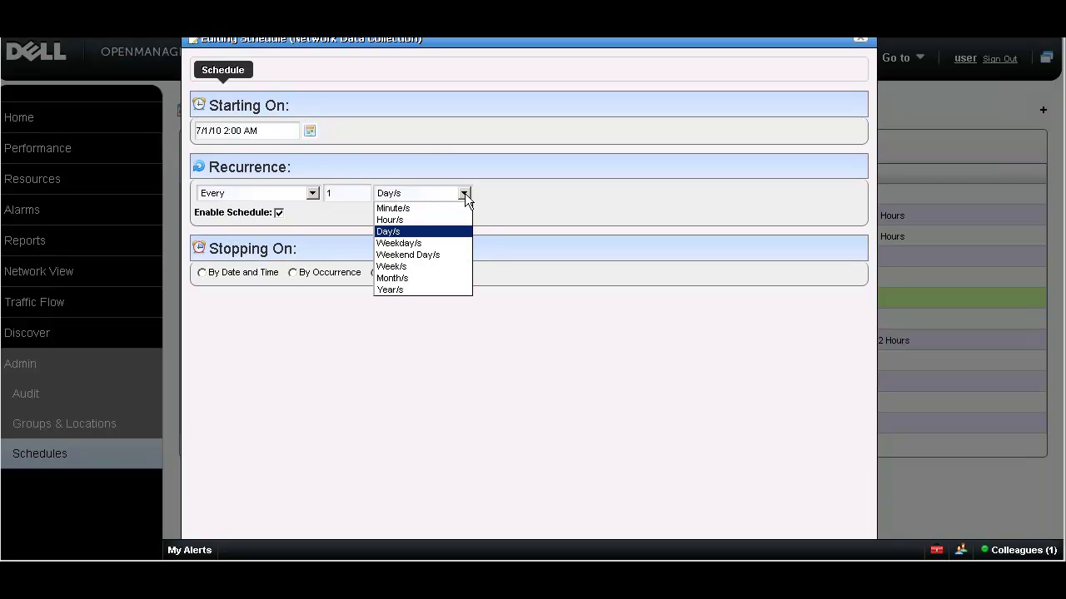
click(451, 255)
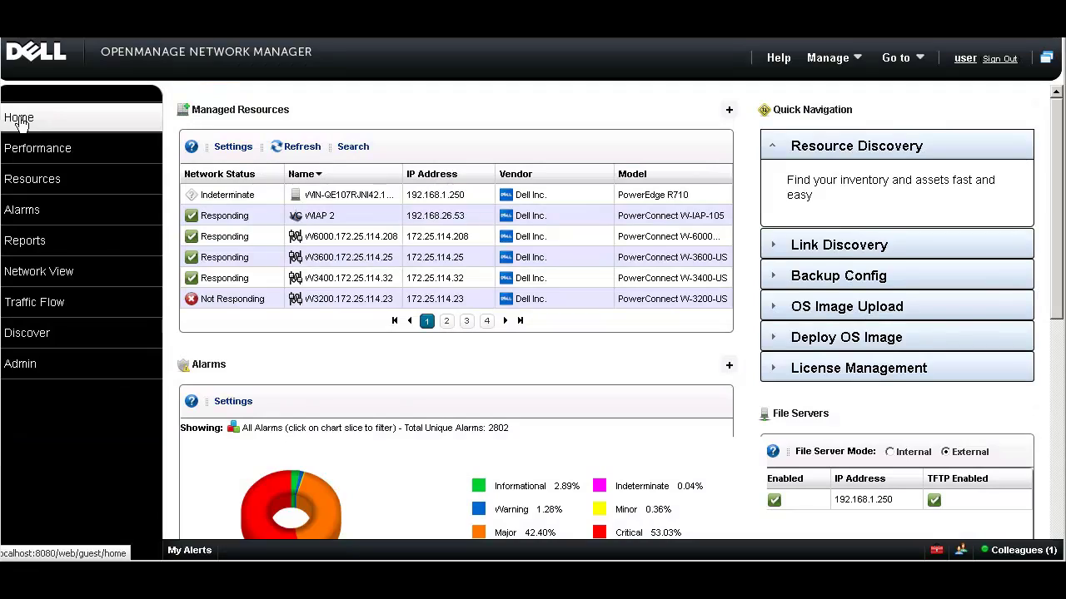